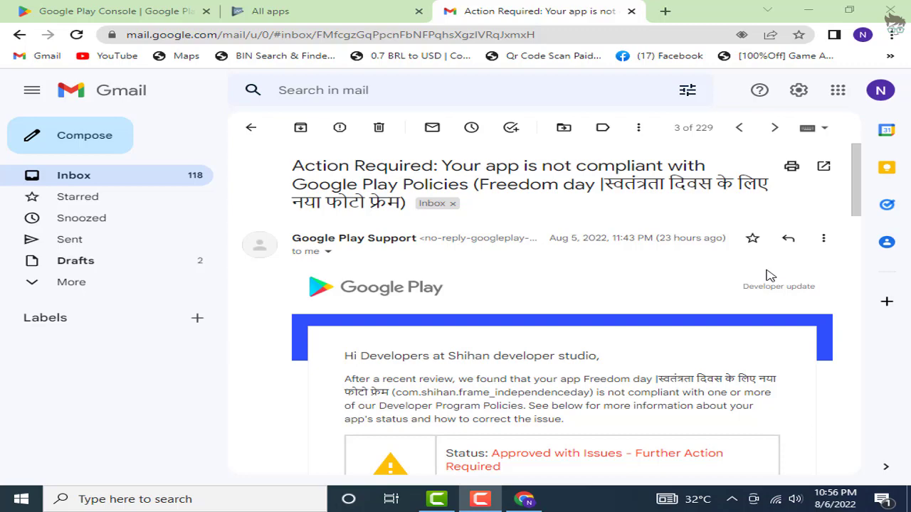
Read the Google Play Support email's compliance status and the issue found with the app.
scroll(609, 279, "down", 4)
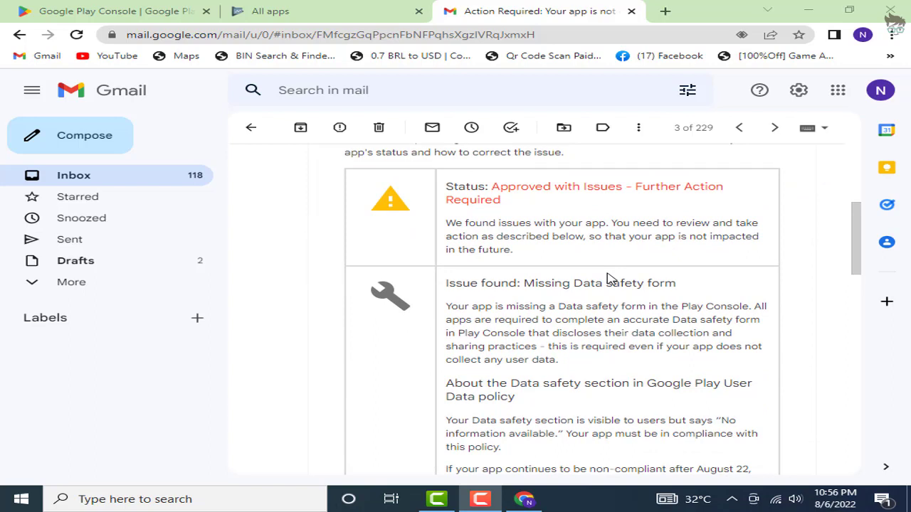
left_click_drag(508, 286, 702, 289)
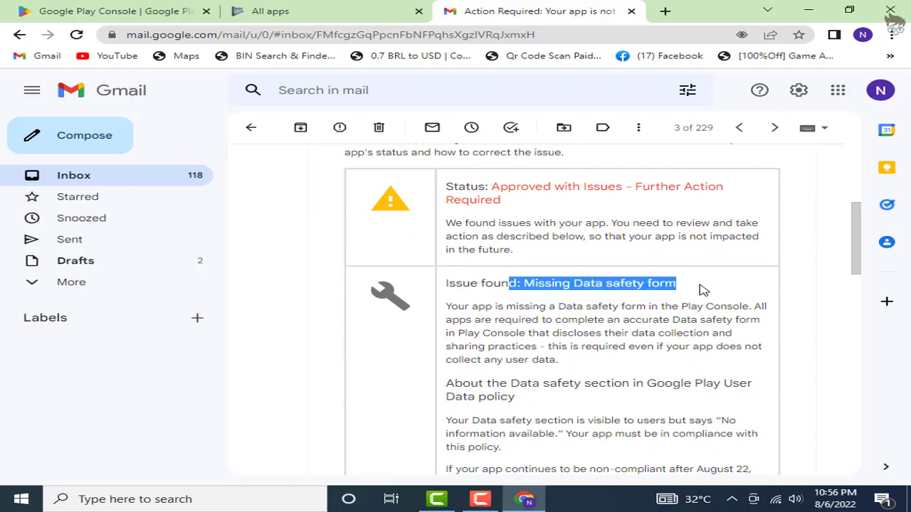
left_click(699, 288)
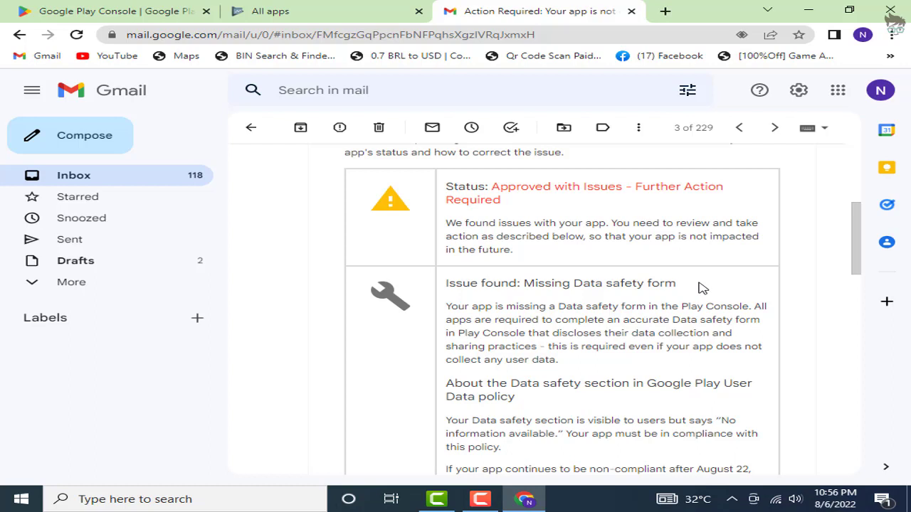
scroll(700, 288, "up", 2)
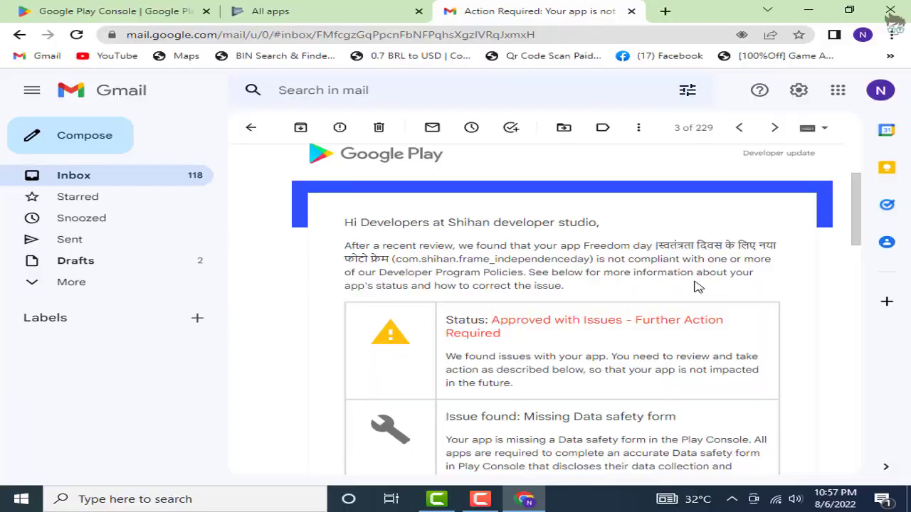
Switch to Google Play Console and open the VPN Master Pro - Tomato Vpn DX app.
left_click(369, 5)
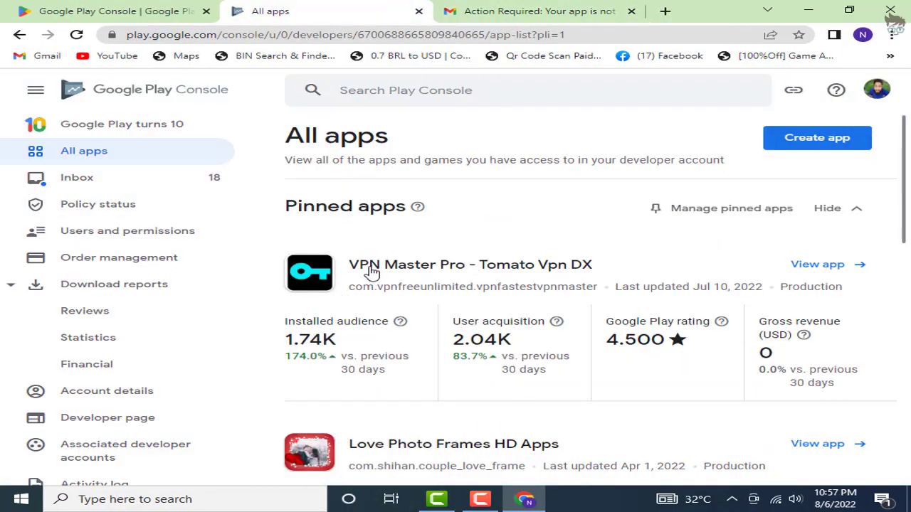
left_click_drag(349, 265, 638, 265)
left_click(640, 266)
left_click(836, 270)
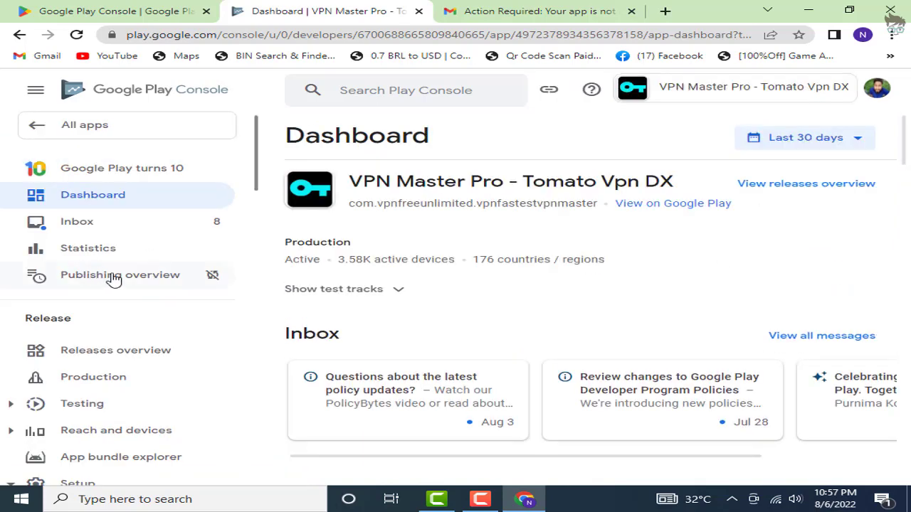
Open the App content page in the app's Policy section.
scroll(116, 278, "down", 10)
scroll(118, 280, "down", 10)
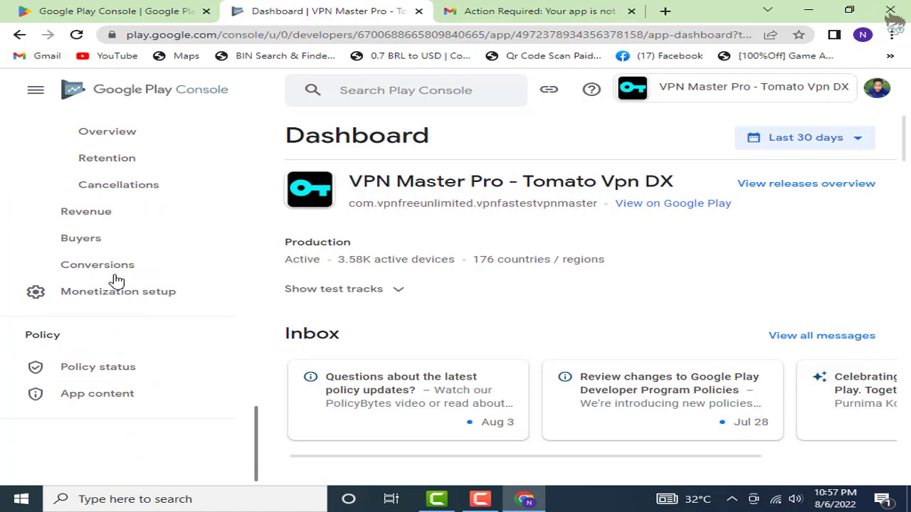
left_click(93, 399)
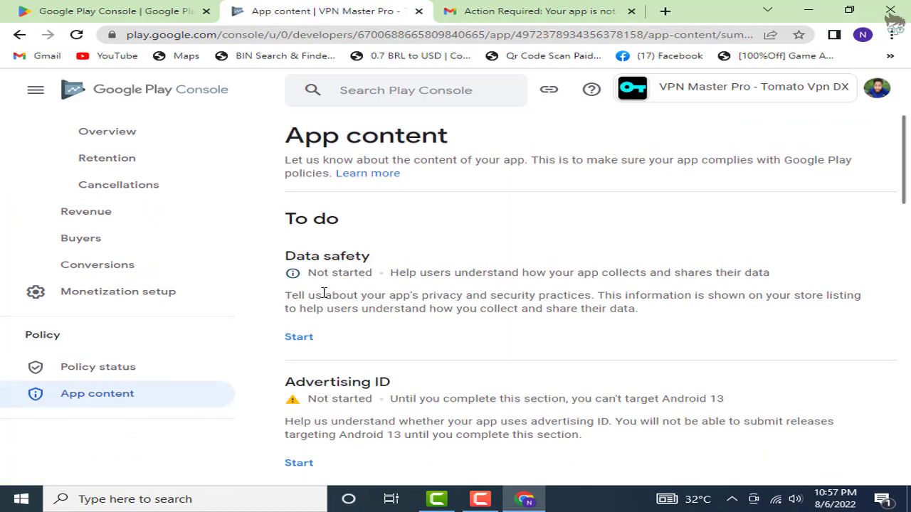
Start the Data safety form and proceed past its overview to Data collection and security.
left_click_drag(283, 257, 387, 263)
left_click(387, 263)
scroll(561, 333, "down", 1)
scroll(449, 385, "up", 1)
scroll(449, 385, "down", 2)
scroll(447, 386, "up", 2)
left_click(305, 339)
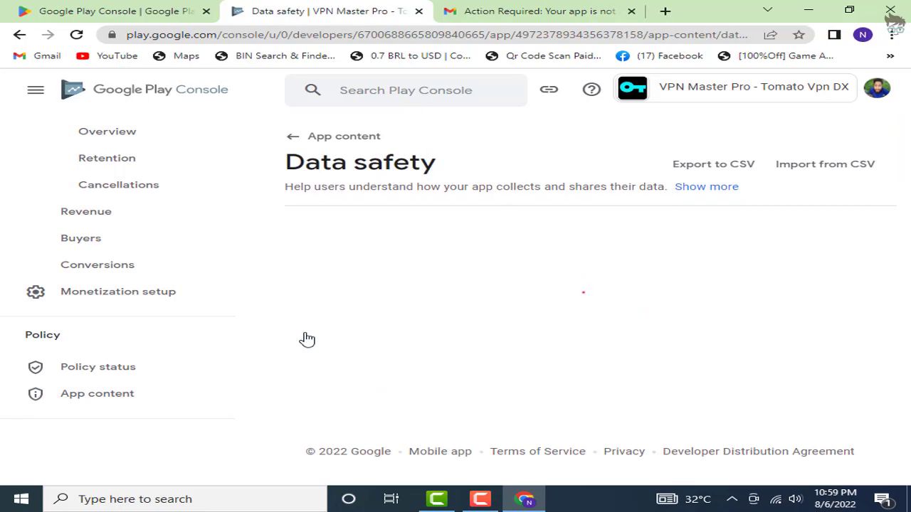
scroll(417, 350, "down", 4)
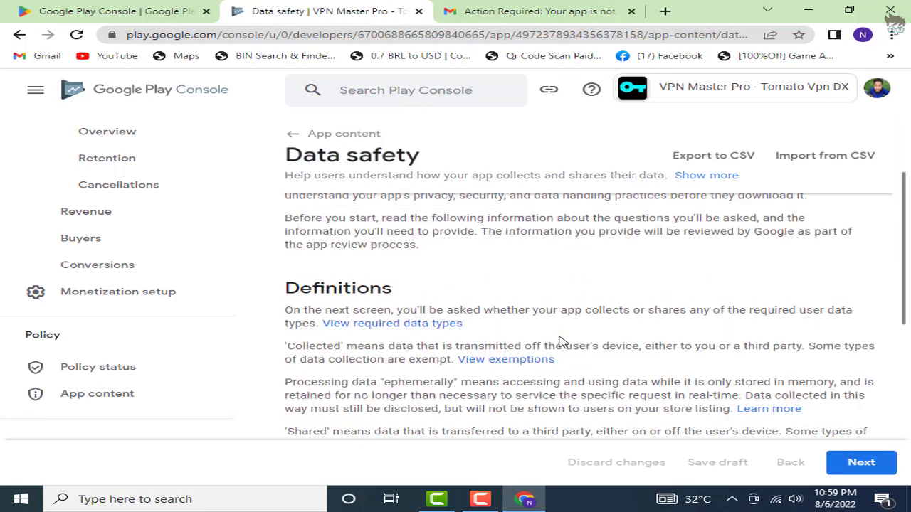
scroll(559, 343, "down", 5)
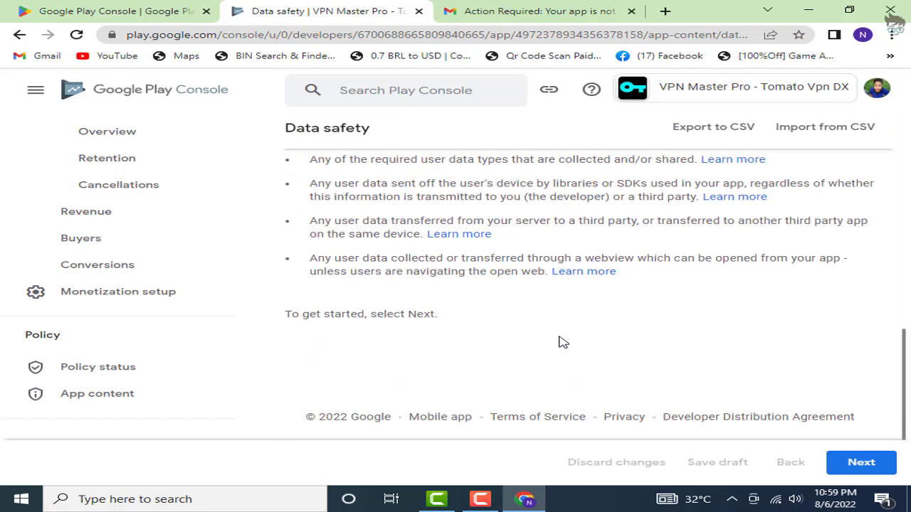
left_click(856, 466)
Answer Yes to collecting or sharing required user data types and Yes to all collected data being encrypted in transit.
scroll(402, 341, "down", 2)
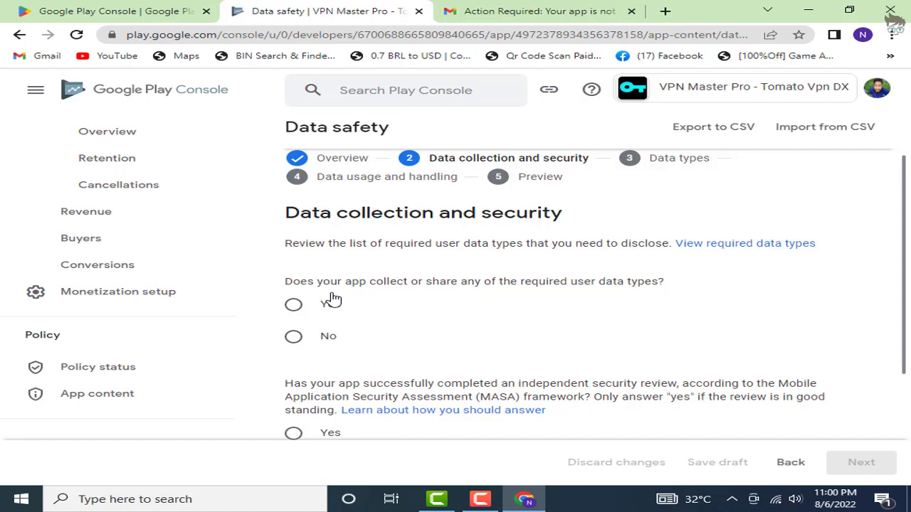
left_click(293, 305)
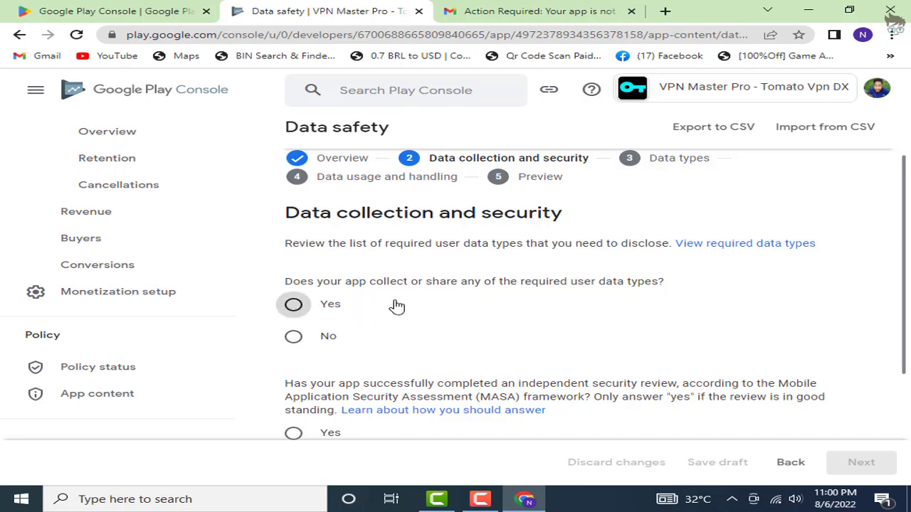
scroll(412, 299, "down", 1)
scroll(425, 294, "down", 1)
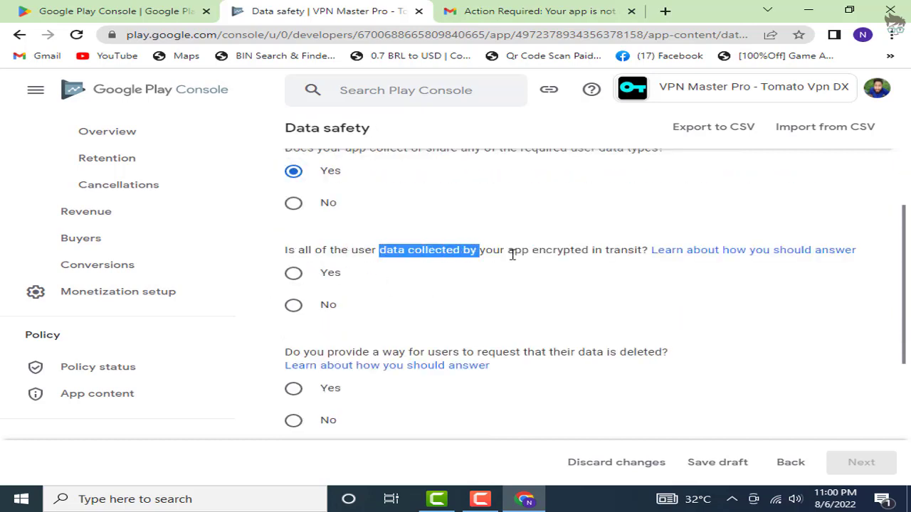
left_click_drag(377, 252, 643, 254)
left_click(559, 254)
left_click(546, 284)
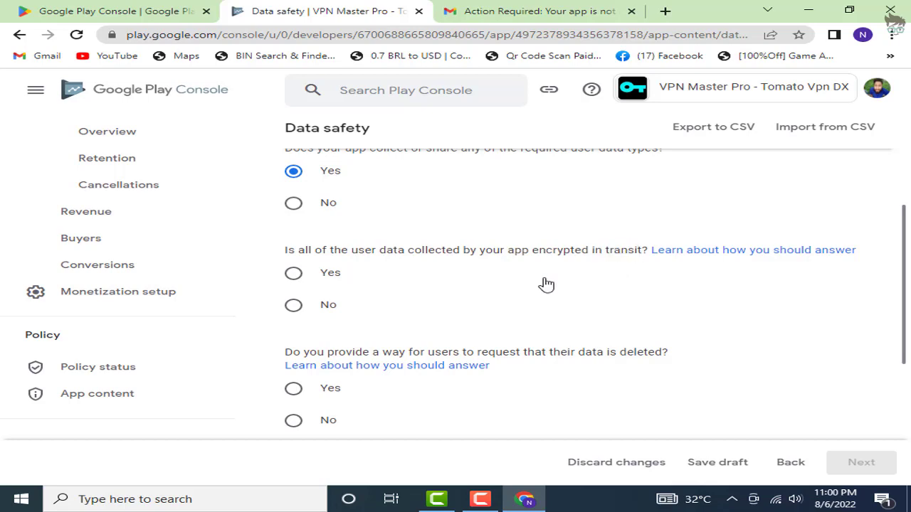
left_click(303, 280)
Answer No to providing a way for users to request that their data is deleted.
scroll(446, 291, "down", 1)
left_click_drag(308, 286, 572, 286)
left_click(590, 288)
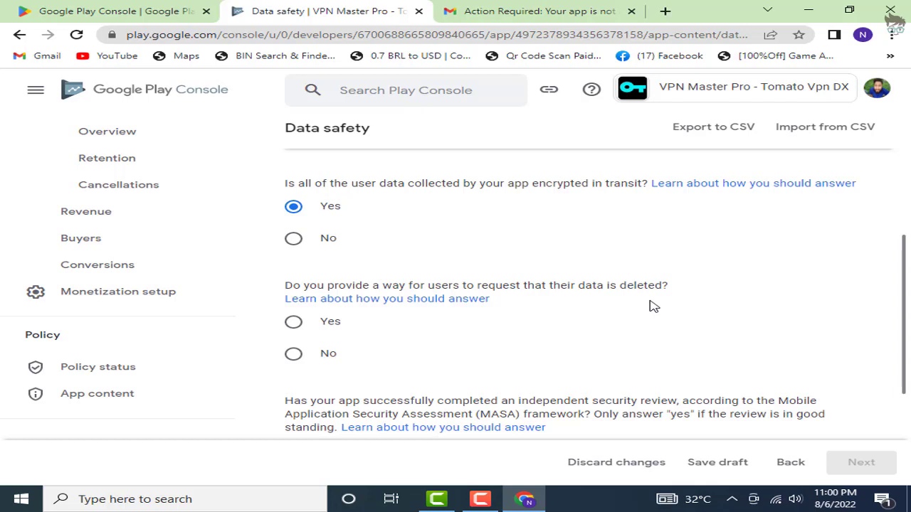
left_click(294, 356)
Answer No to the independent MASA security review question and continue to Data types.
scroll(533, 320, "down", 2)
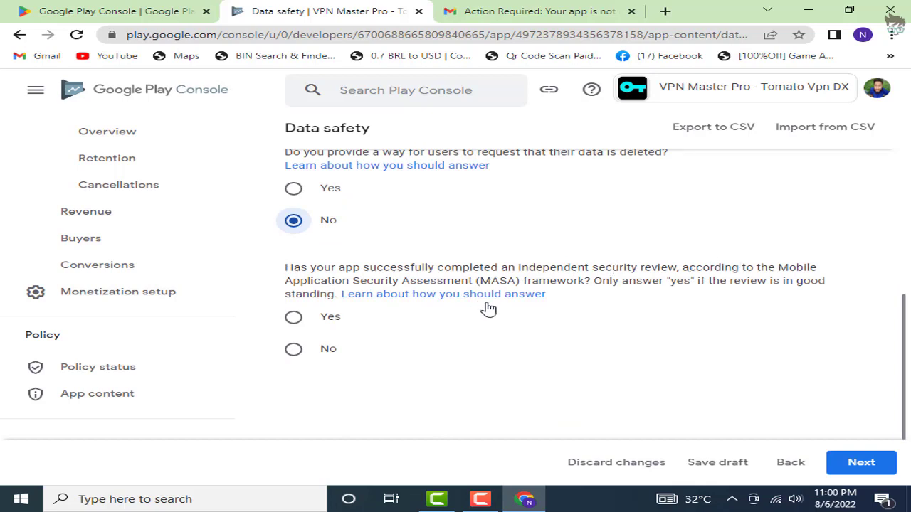
double_click(796, 267)
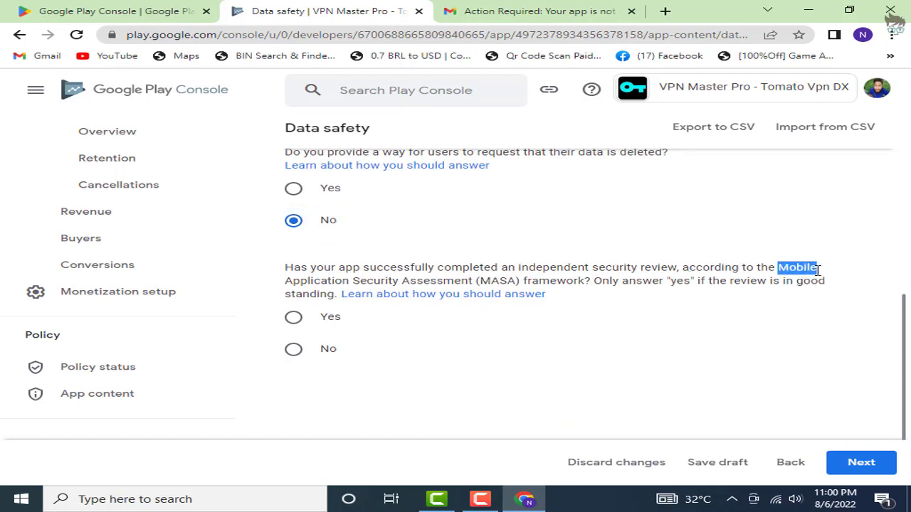
left_click_drag(327, 281, 579, 283)
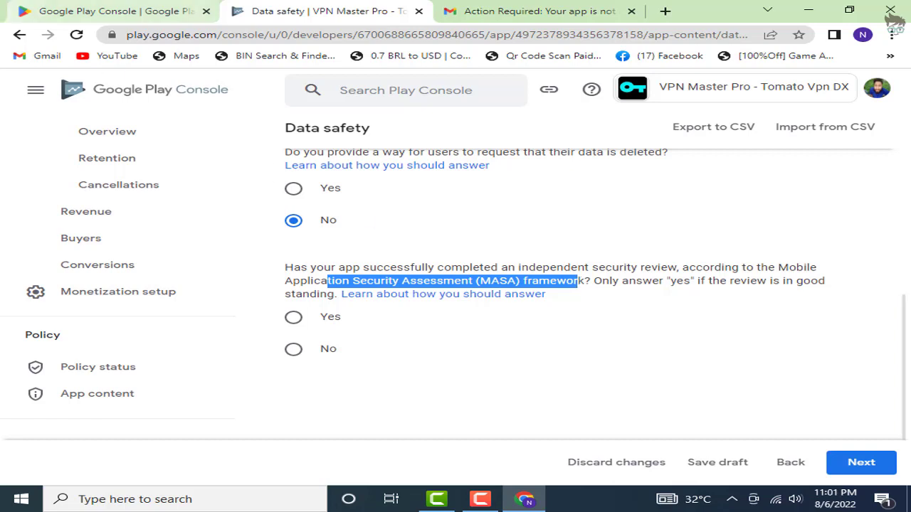
left_click_drag(506, 281, 651, 284)
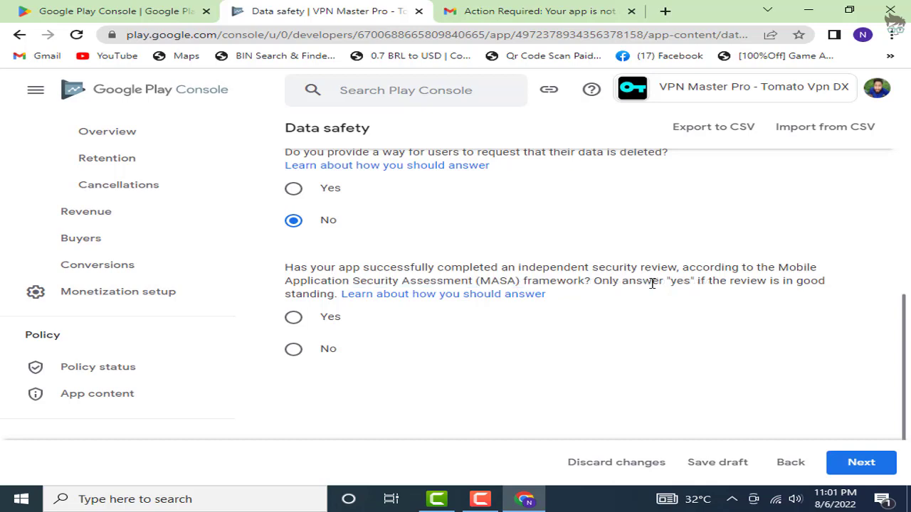
left_click_drag(546, 282, 616, 282)
left_click(331, 339)
left_click(294, 351)
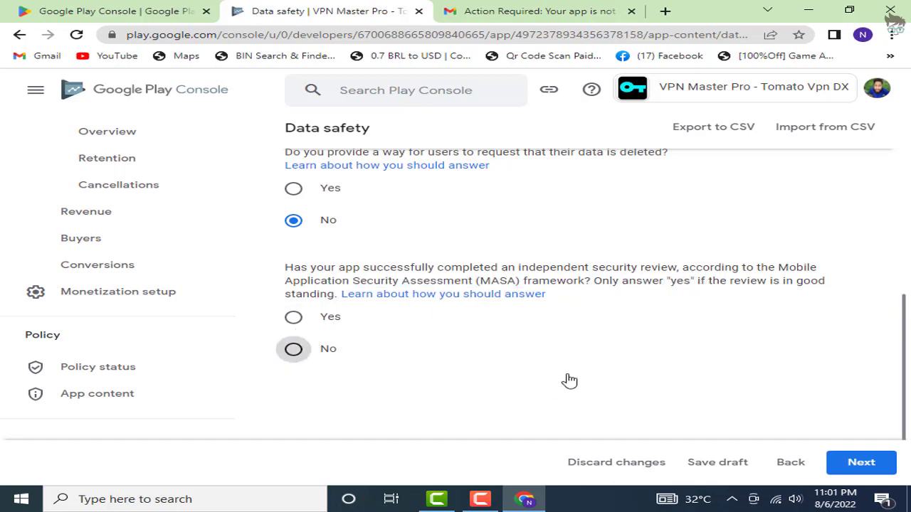
scroll(590, 359, "down", 2)
left_click(888, 463)
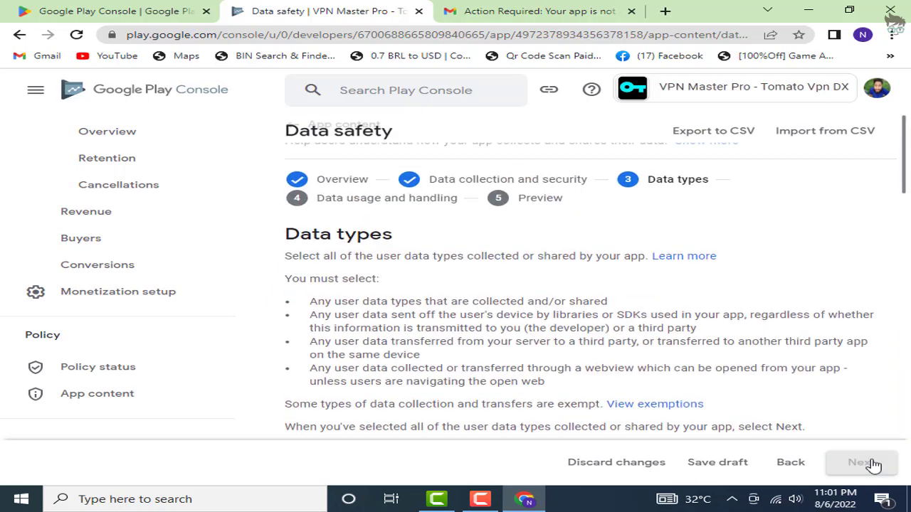
Select Approximate location as a collected or shared data type in the Location section.
left_click_drag(288, 284, 431, 284)
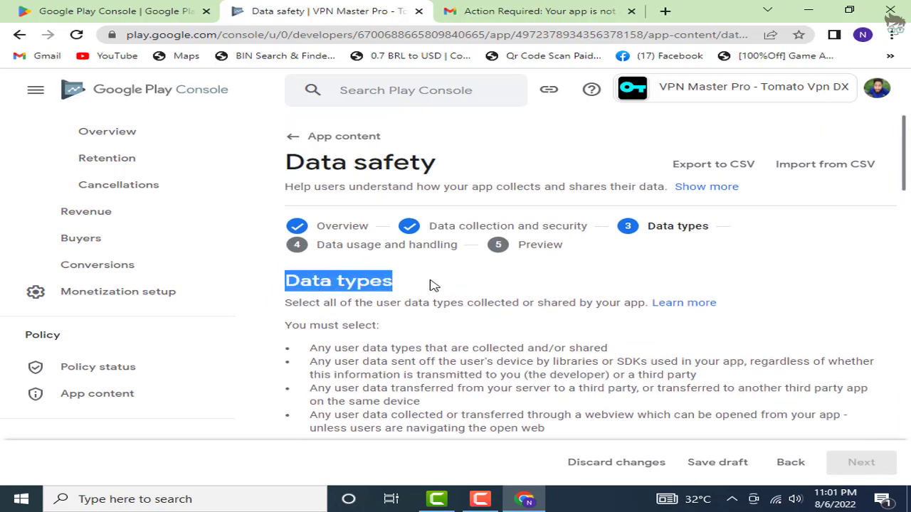
left_click(431, 285)
scroll(433, 284, "down", 2)
scroll(436, 283, "down", 2)
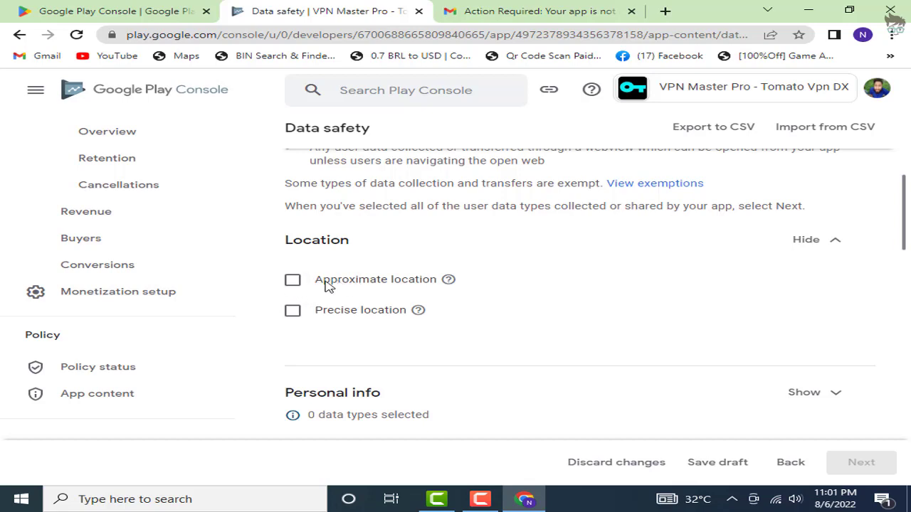
left_click(382, 277)
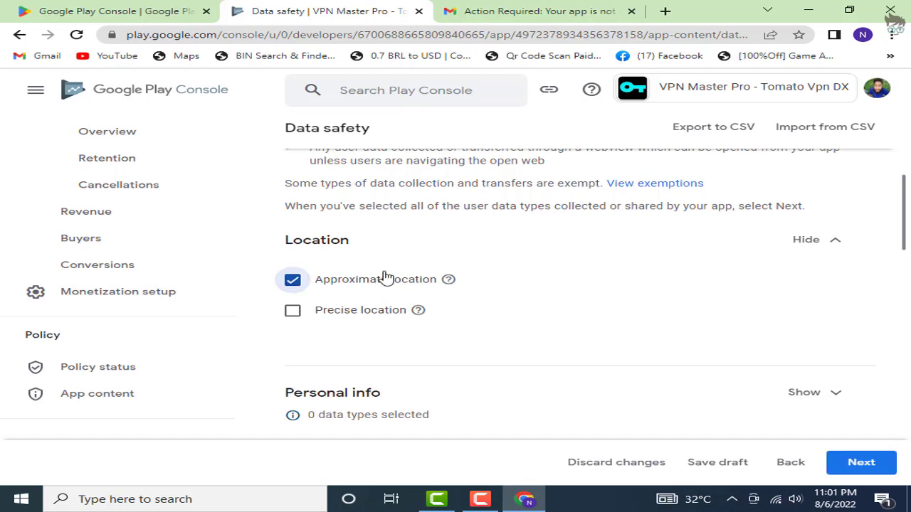
Expand the Personal info section and review its data types.
scroll(382, 276, "down", 2)
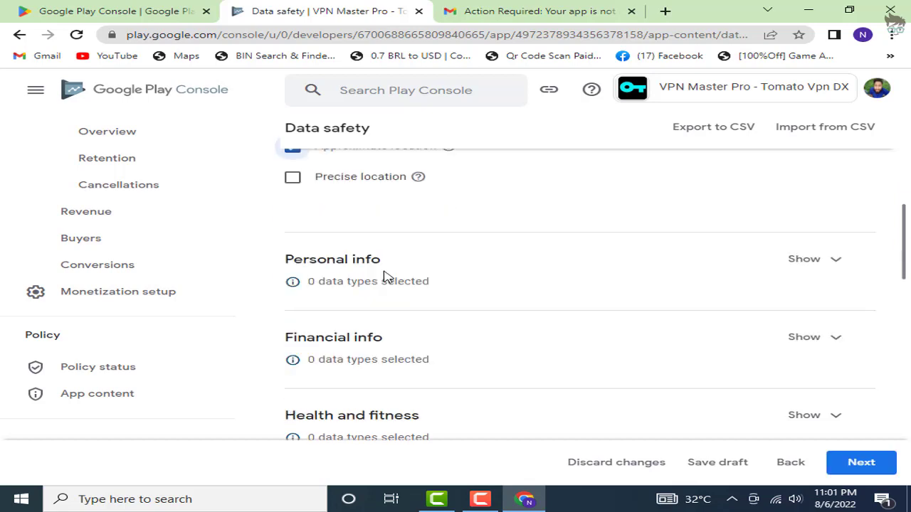
left_click(836, 260)
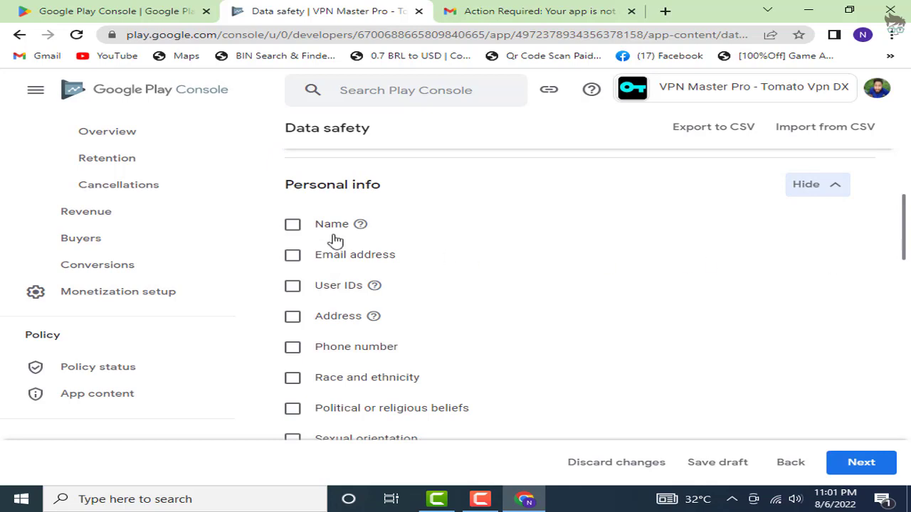
scroll(425, 266, "down", 1)
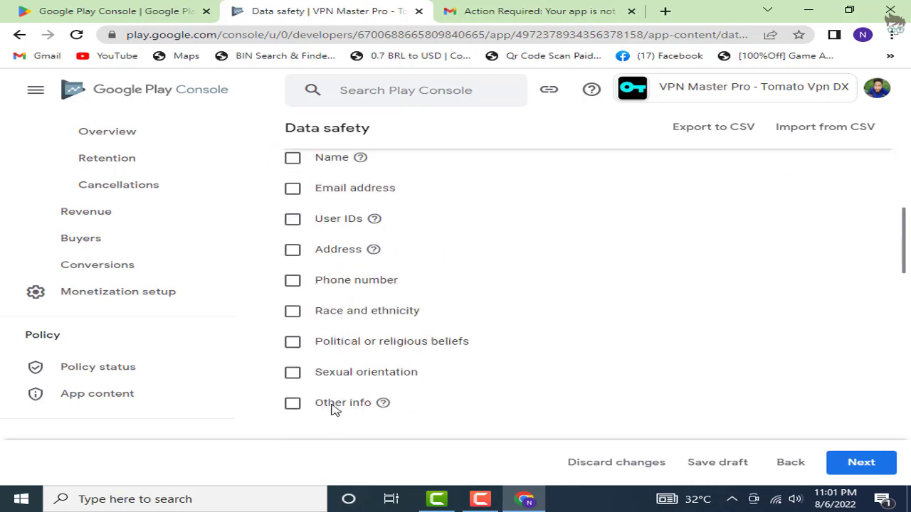
scroll(363, 372, "down", 1)
scroll(366, 372, "up", 2)
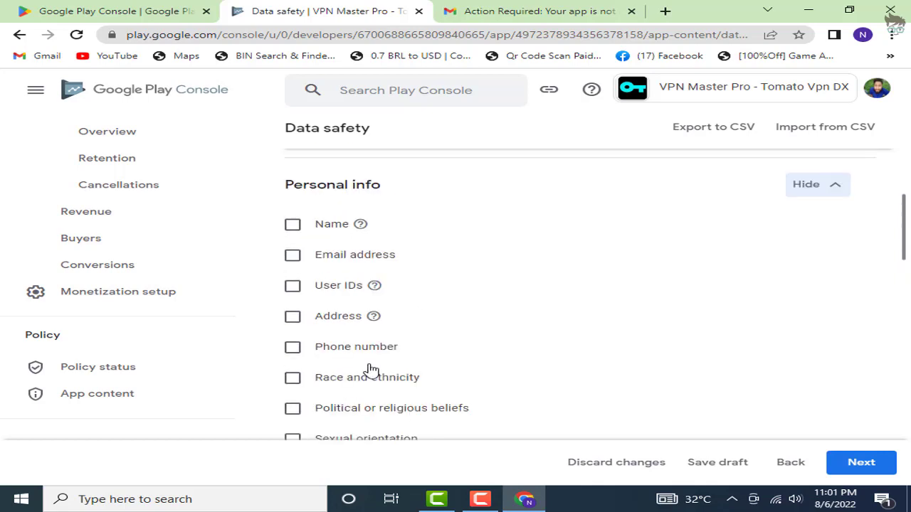
scroll(355, 307, "down", 3)
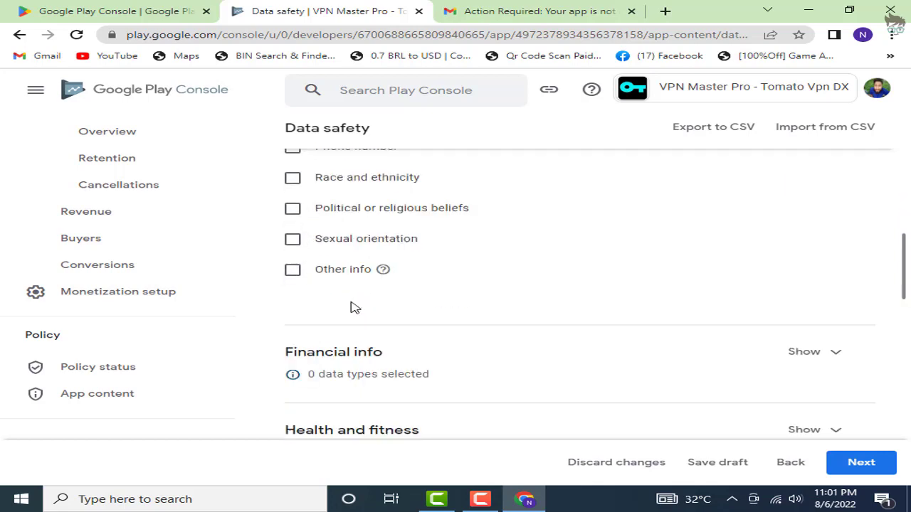
Expand the Financial info section, review its data types and collapse it again.
scroll(355, 308, "down", 1)
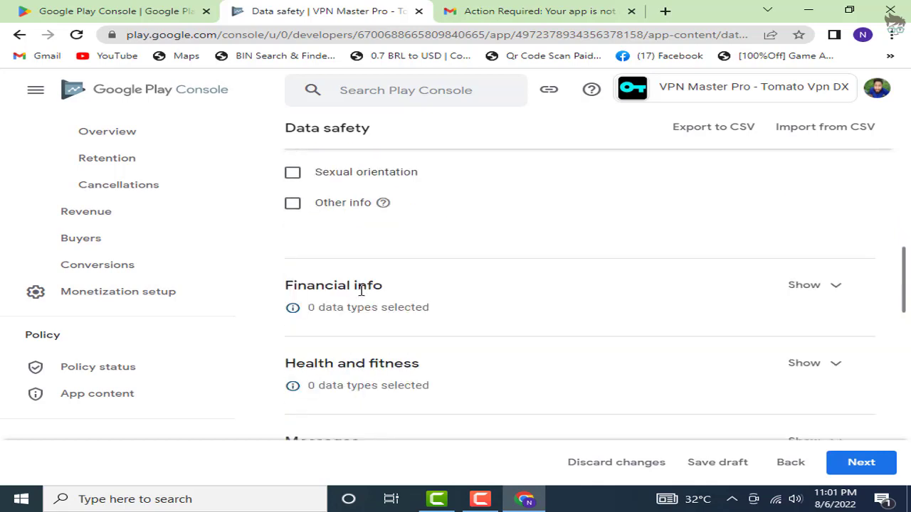
left_click(820, 287)
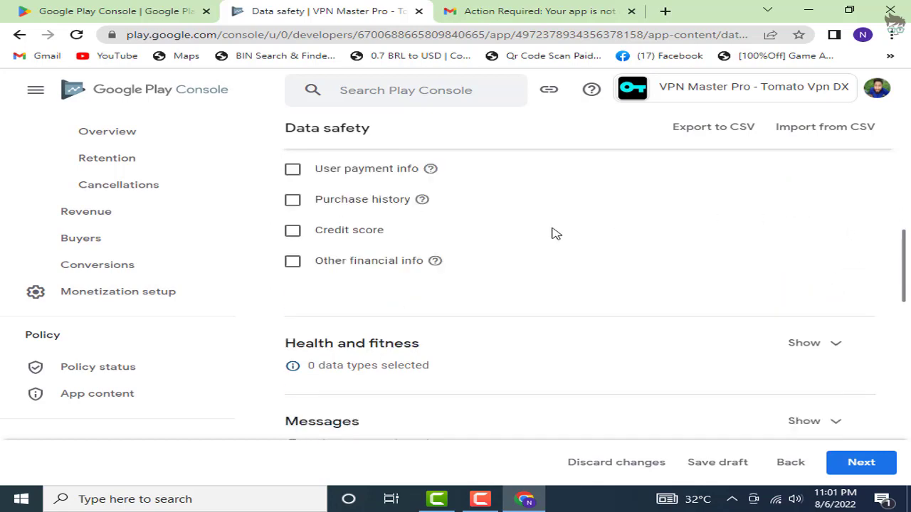
scroll(554, 234, "up", 1)
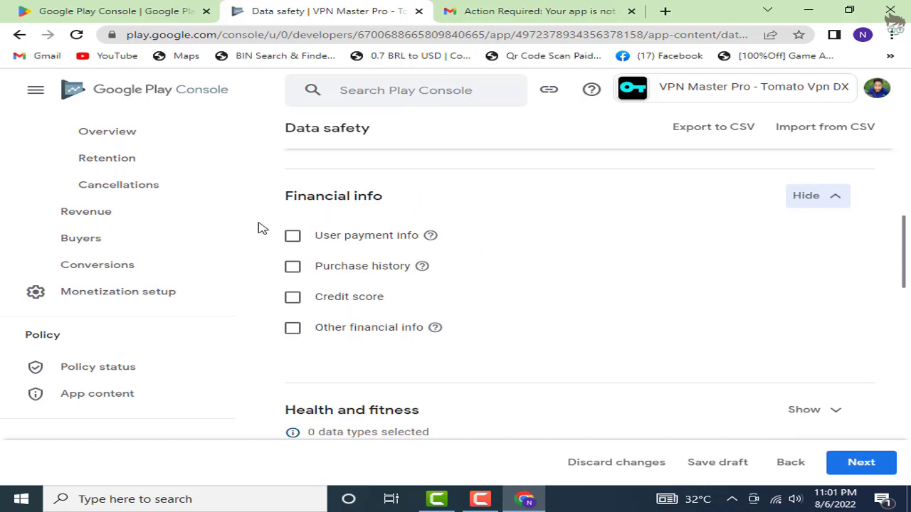
left_click(830, 196)
Review the Health and fitness data types and select Other in-app messages in the Messages section.
scroll(612, 248, "down", 1)
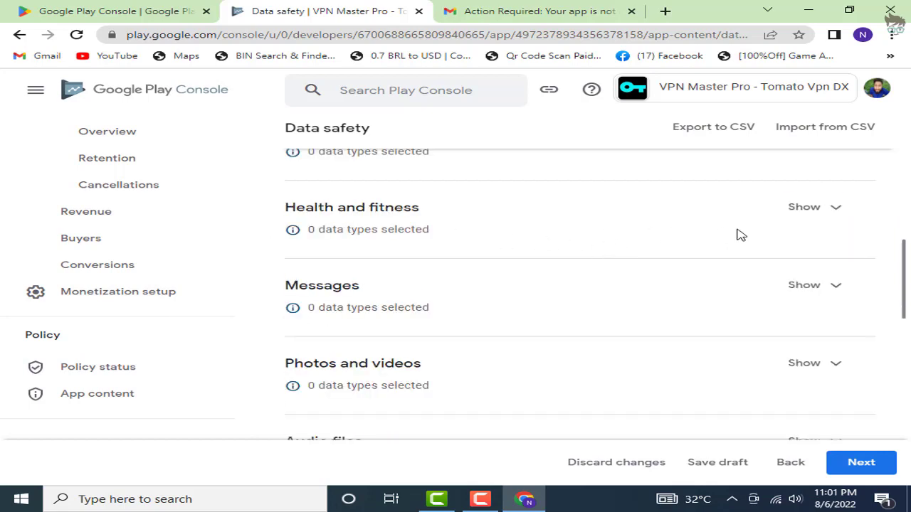
left_click(836, 212)
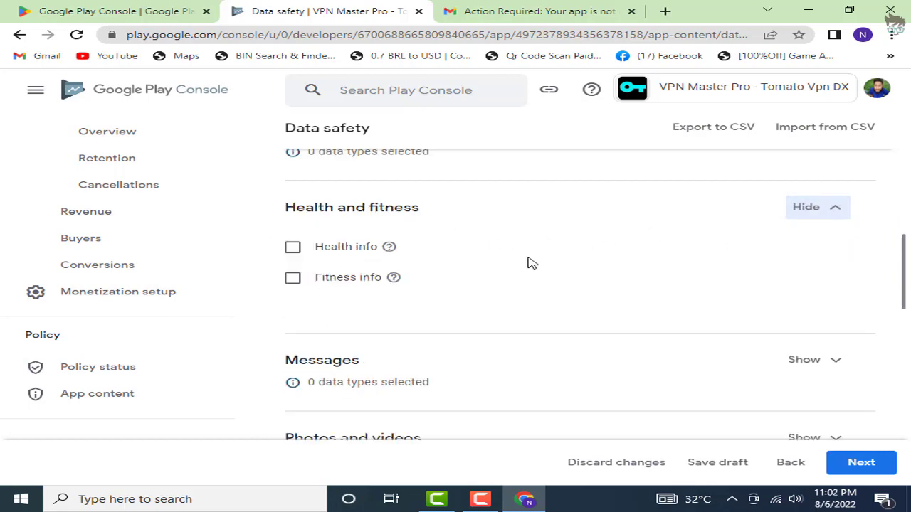
scroll(559, 248, "down", 2)
left_click(843, 229)
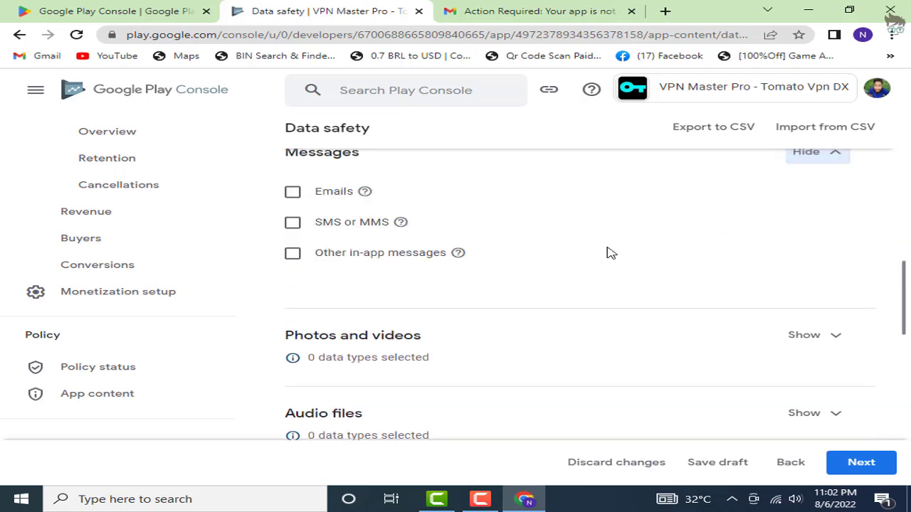
left_click(299, 256)
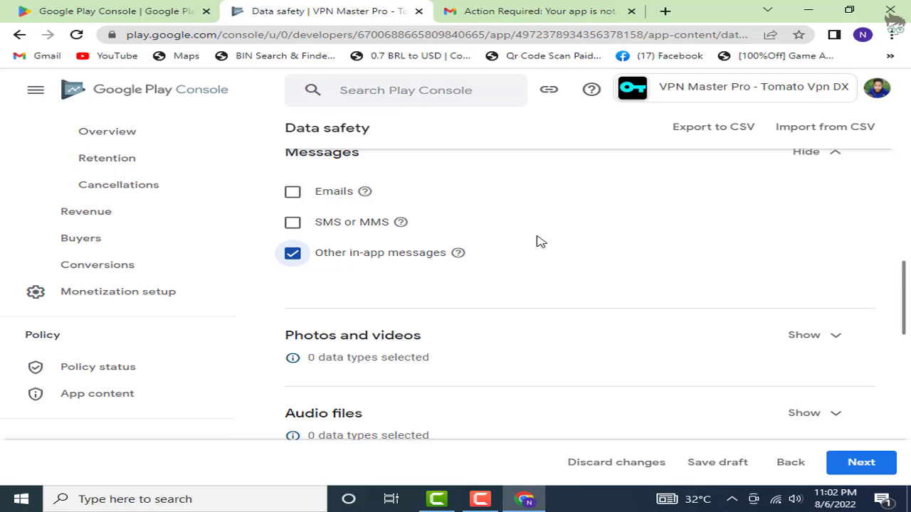
Expand the Photos and videos and the Audio files sections and review their data types.
scroll(425, 261, "down", 1)
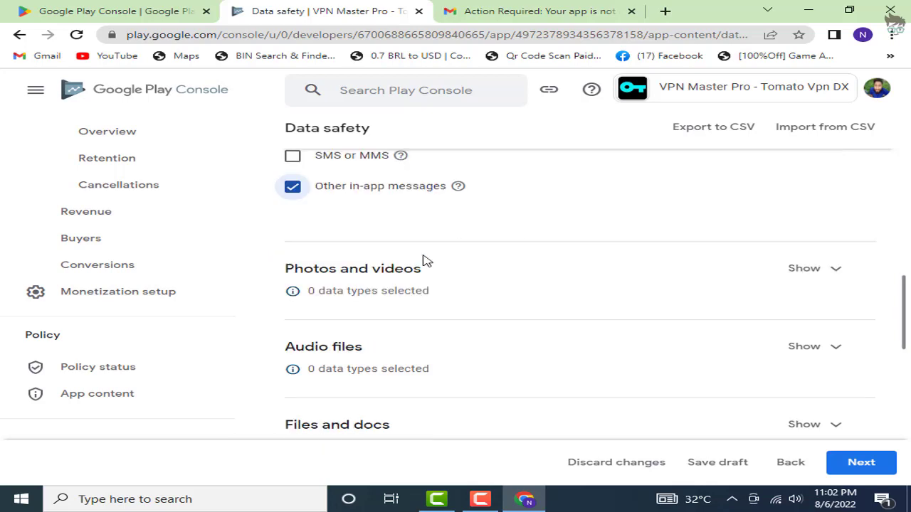
left_click(842, 276)
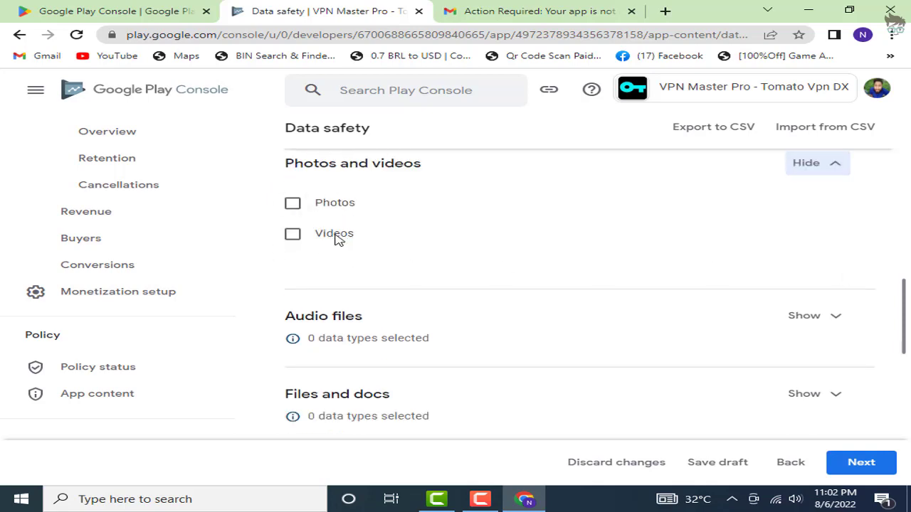
scroll(525, 255, "down", 1)
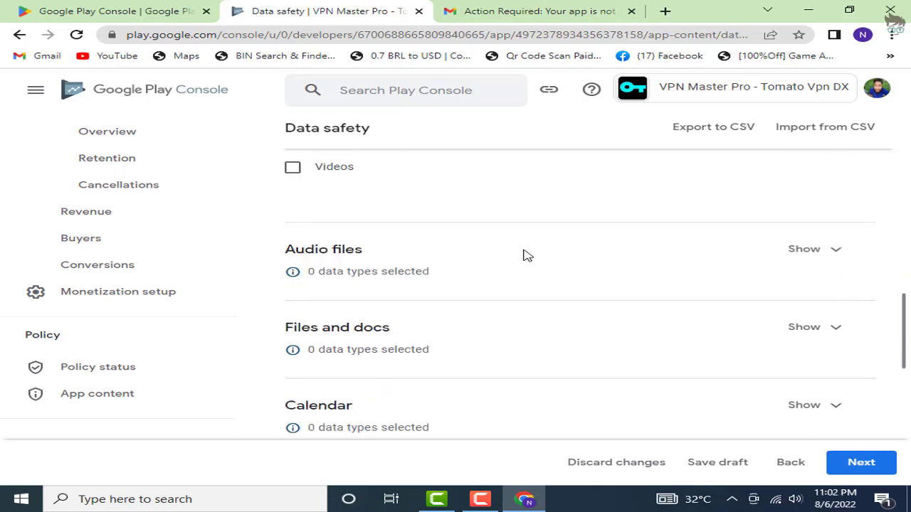
left_click(831, 247)
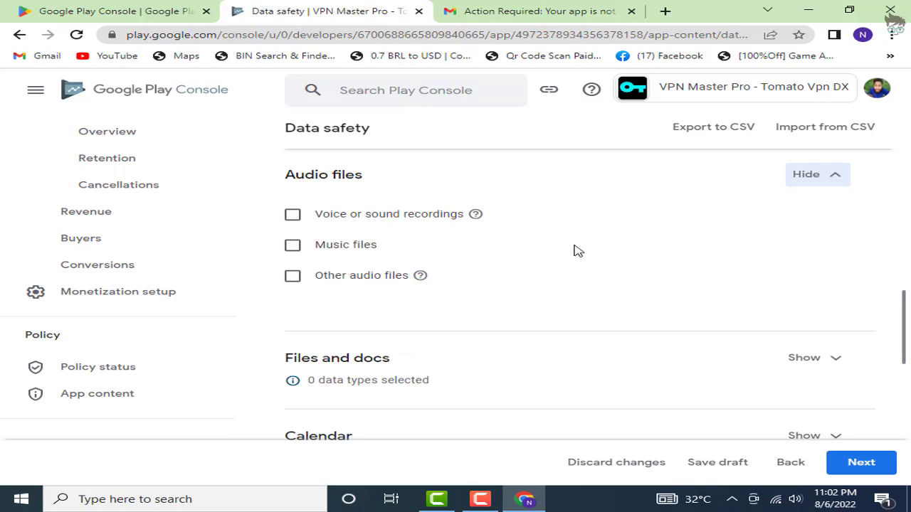
Expand the Files and docs, Calendar and Contacts sections one after another and review their data types.
scroll(576, 249, "down", 2)
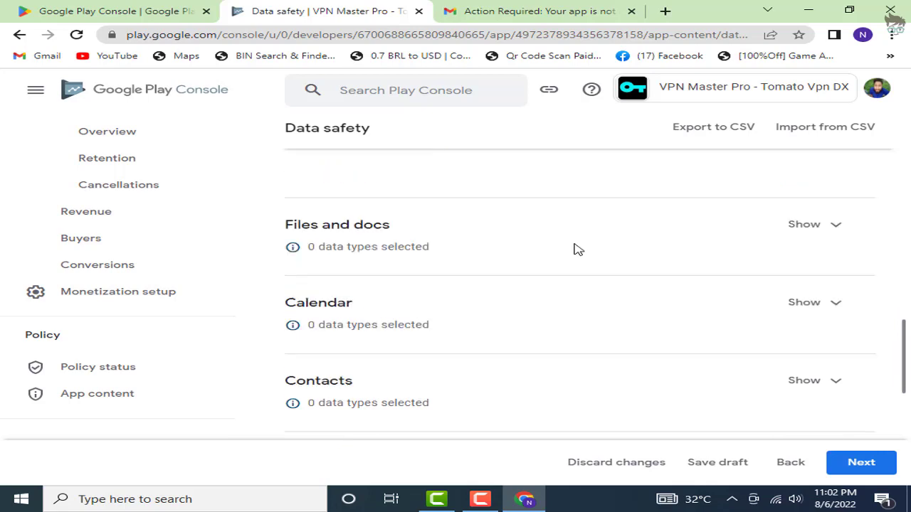
left_click(850, 226)
scroll(602, 234, "up", 2)
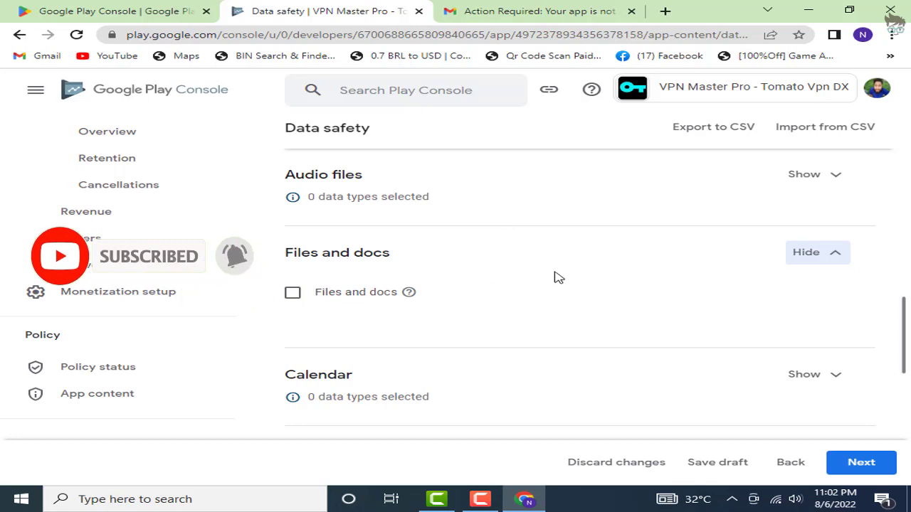
scroll(555, 277, "down", 1)
left_click(831, 306)
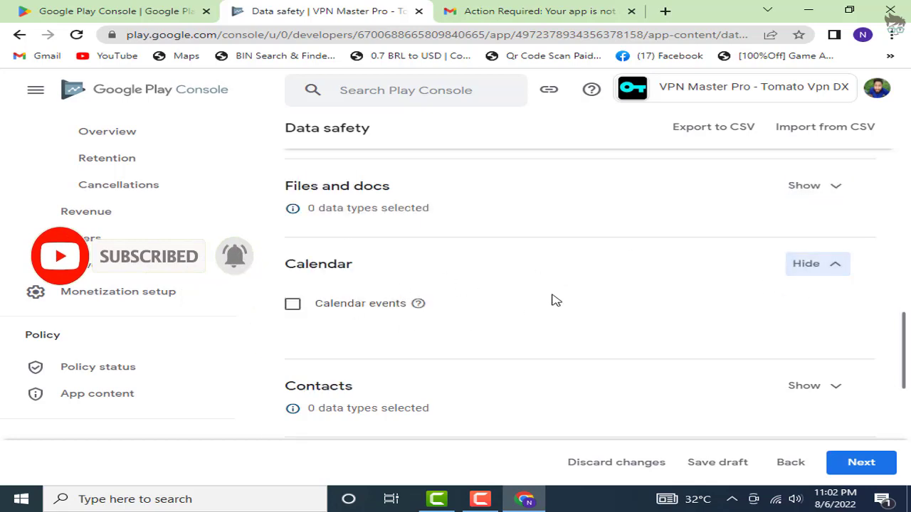
scroll(555, 300, "down", 2)
scroll(427, 255, "up", 1)
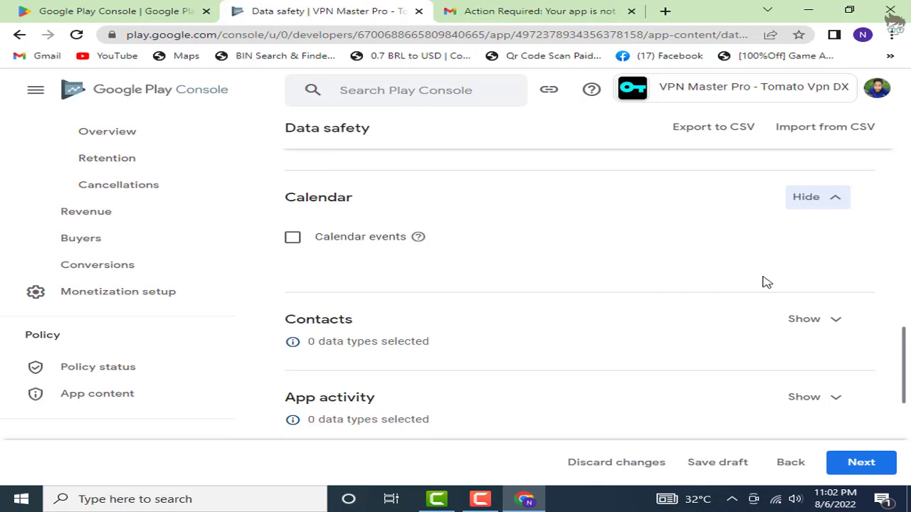
left_click(829, 318)
scroll(509, 261, "down", 2)
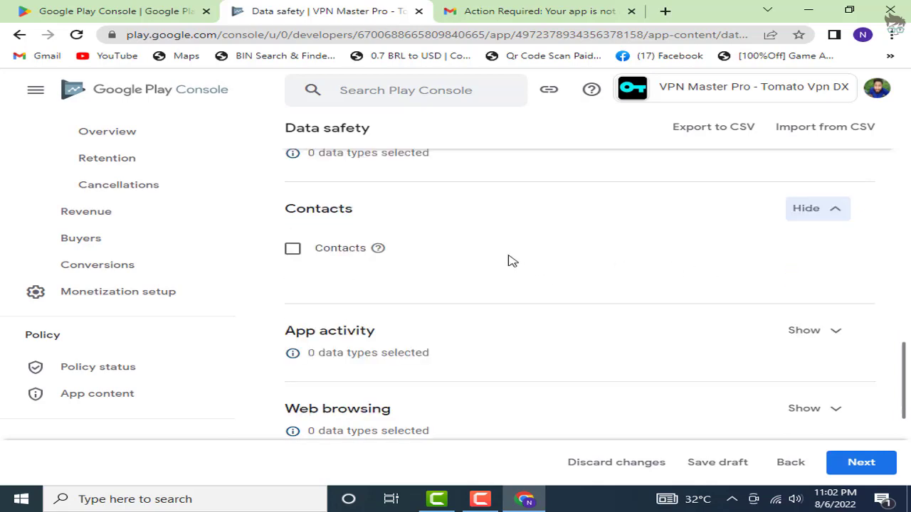
scroll(510, 261, "up", 1)
scroll(555, 245, "down", 1)
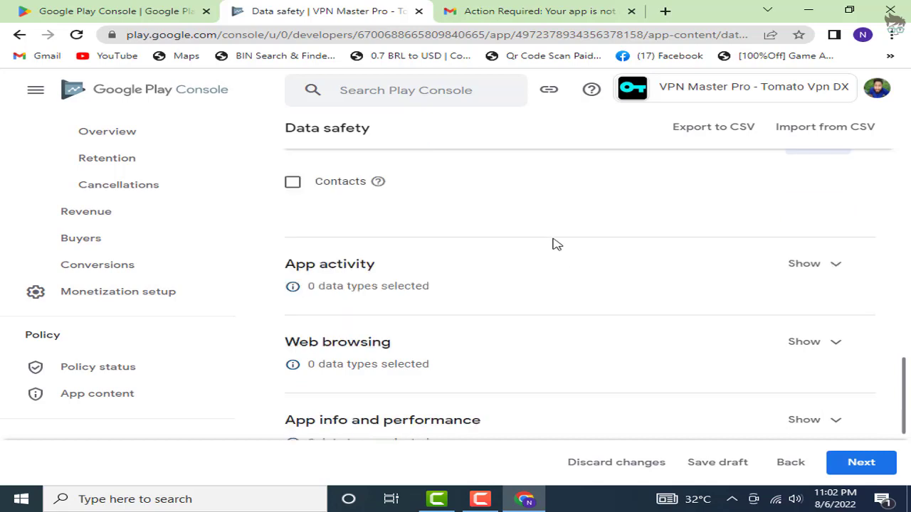
Expand the App activity and Web browsing sections and review their data types.
left_click(834, 271)
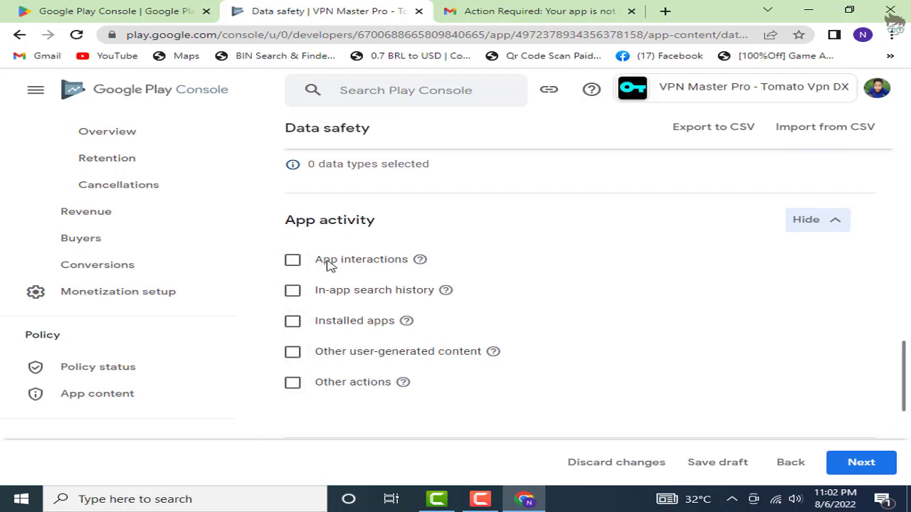
mouse_move(420, 262)
scroll(396, 291, "down", 5)
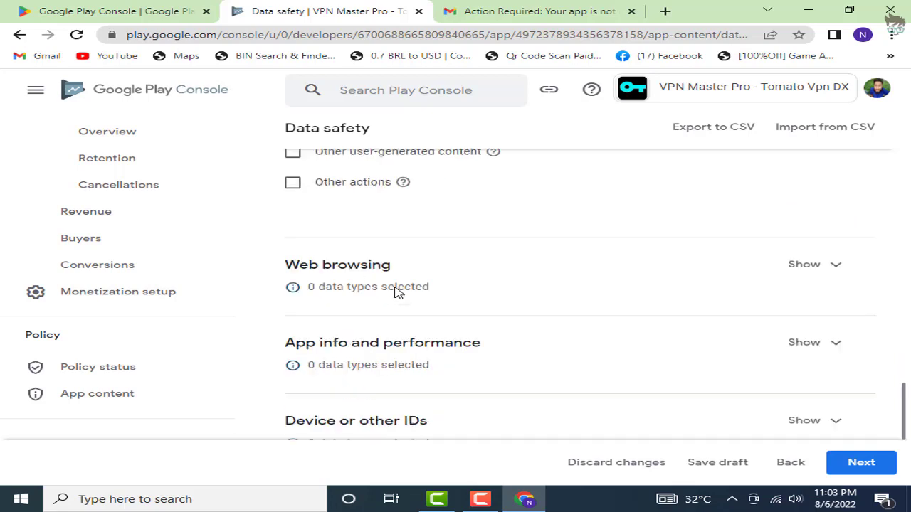
scroll(417, 266, "up", 1)
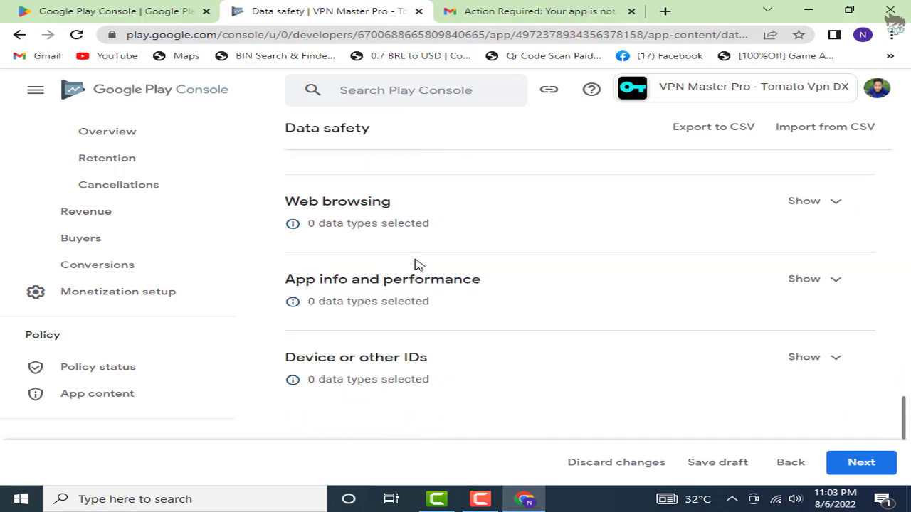
left_click(821, 208)
scroll(509, 227, "up", 1)
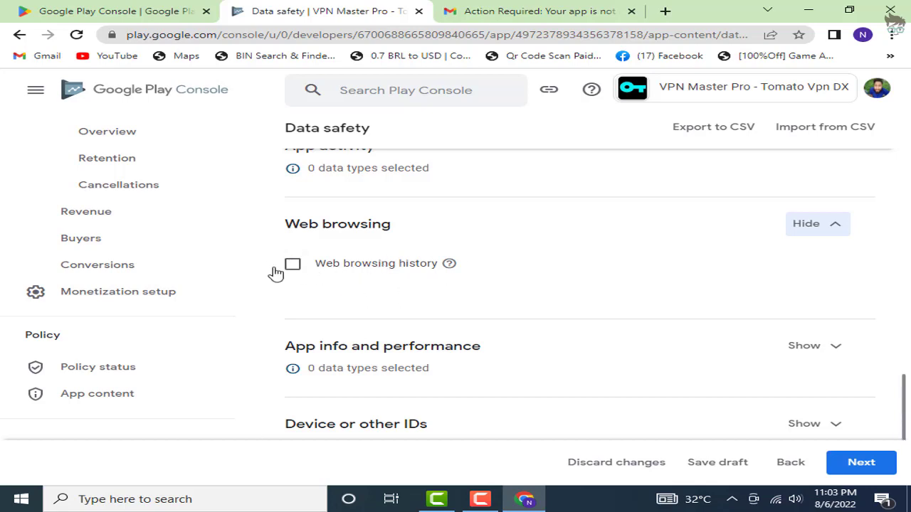
Select Crash logs, Diagnostics and Other app performance data in the App info and performance section.
scroll(566, 282, "down", 1)
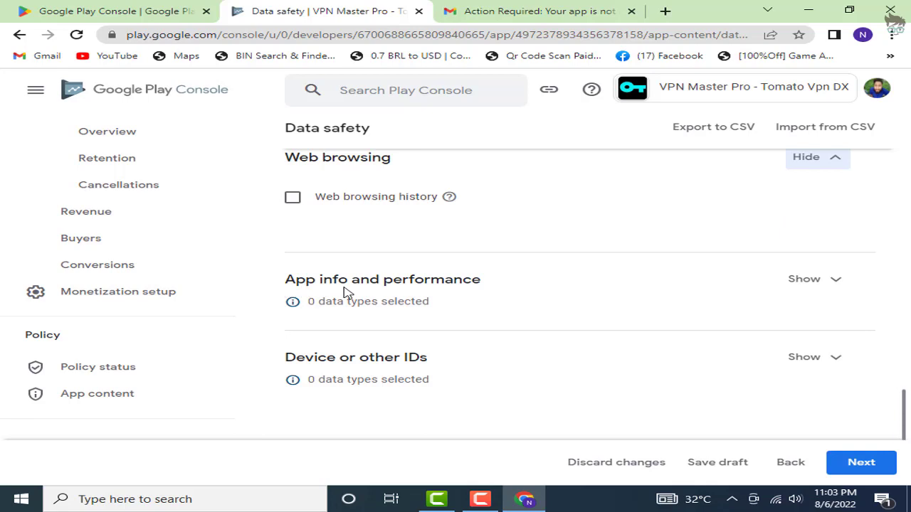
left_click(830, 279)
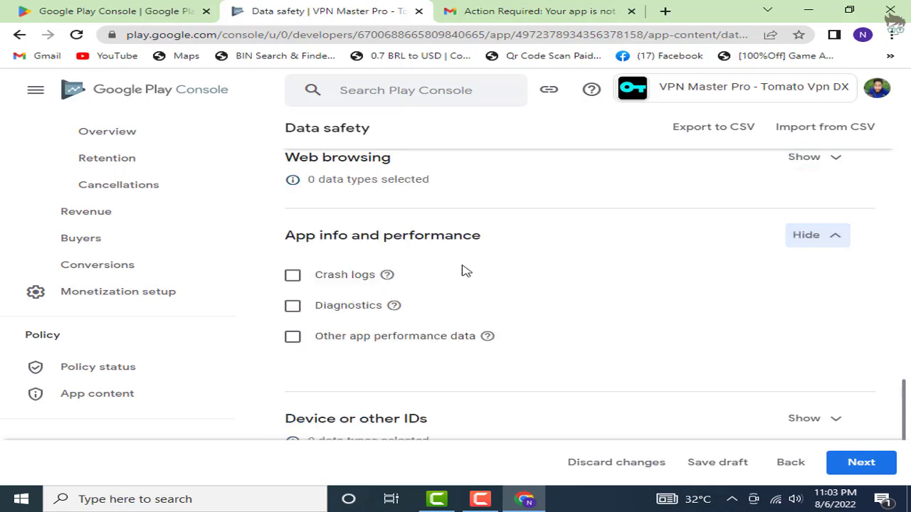
left_click(293, 278)
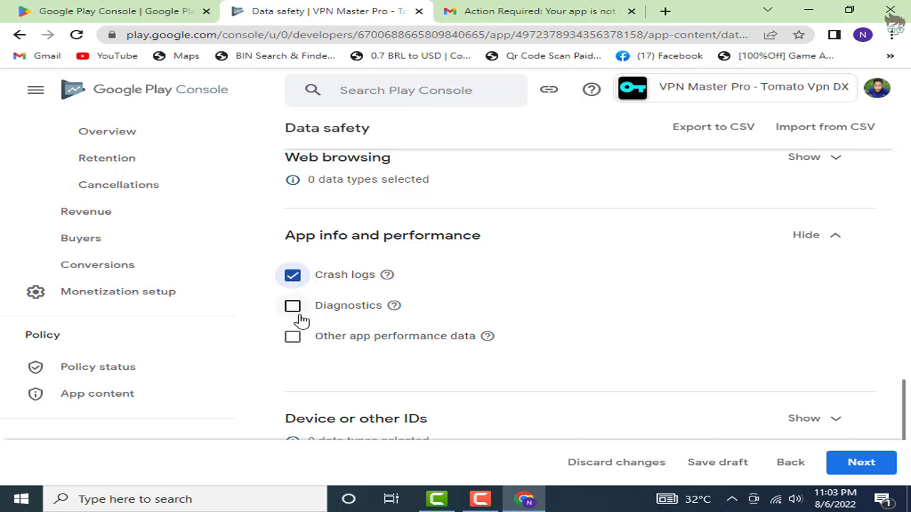
left_click(293, 307)
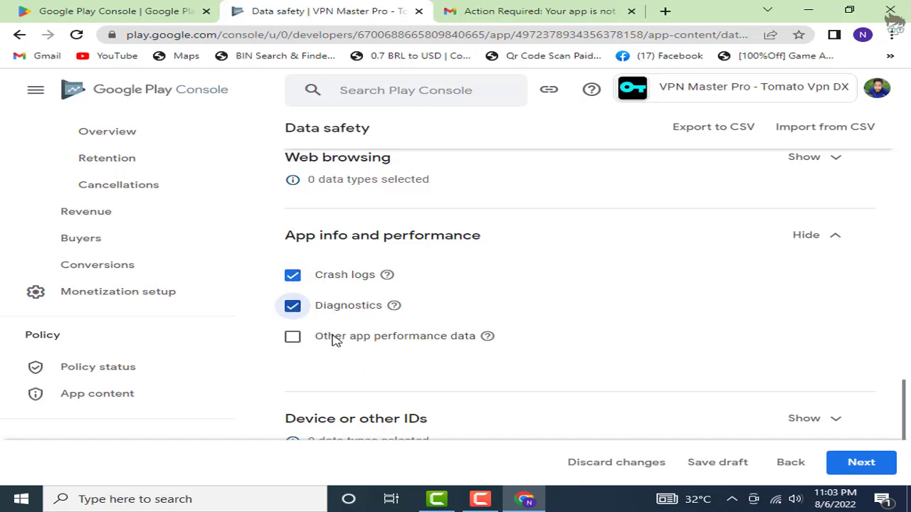
left_click(293, 340)
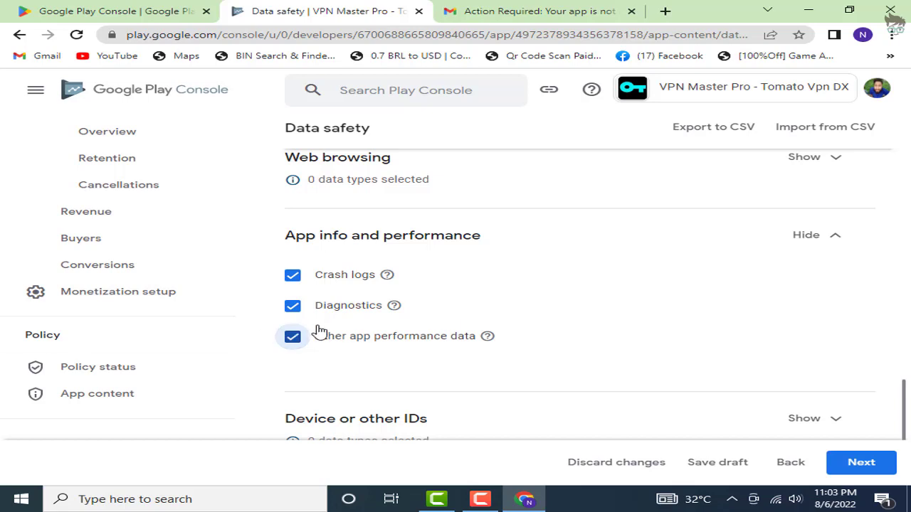
Select Device or other IDs as a collected or shared data type and continue to Data usage and handling.
scroll(516, 265, "down", 1)
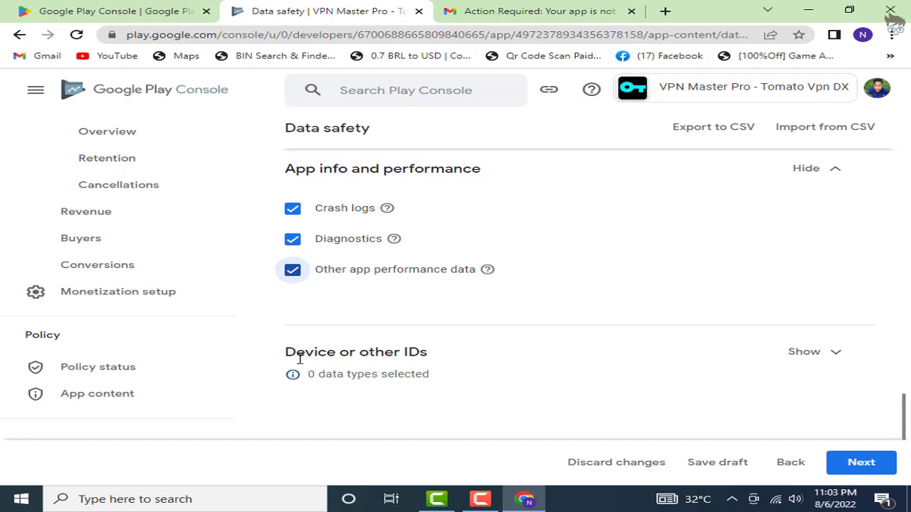
left_click(819, 353)
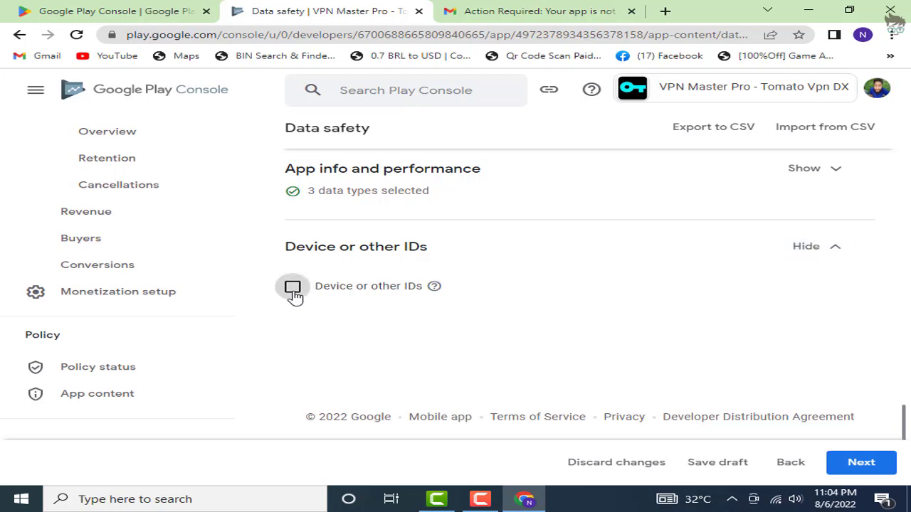
left_click(292, 288)
scroll(593, 302, "up", 15)
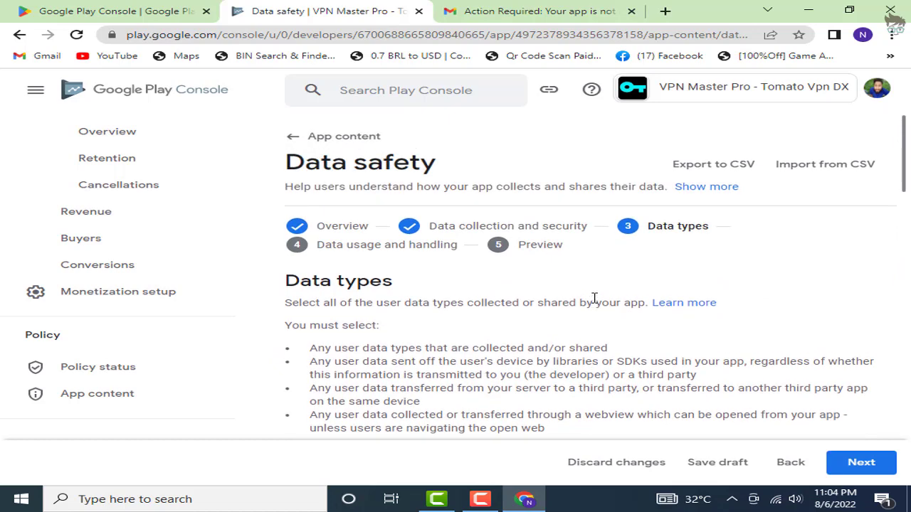
scroll(594, 299, "down", 12)
scroll(595, 303, "down", 10)
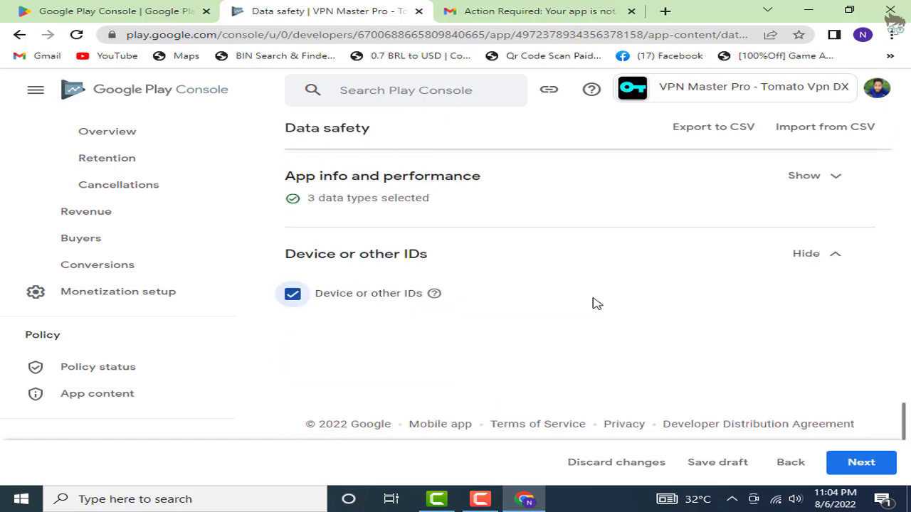
left_click(862, 464)
Declare Approximate location as both Collected and Shared, and answer that the collected data is not processed ephemerally.
scroll(672, 279, "down", 3)
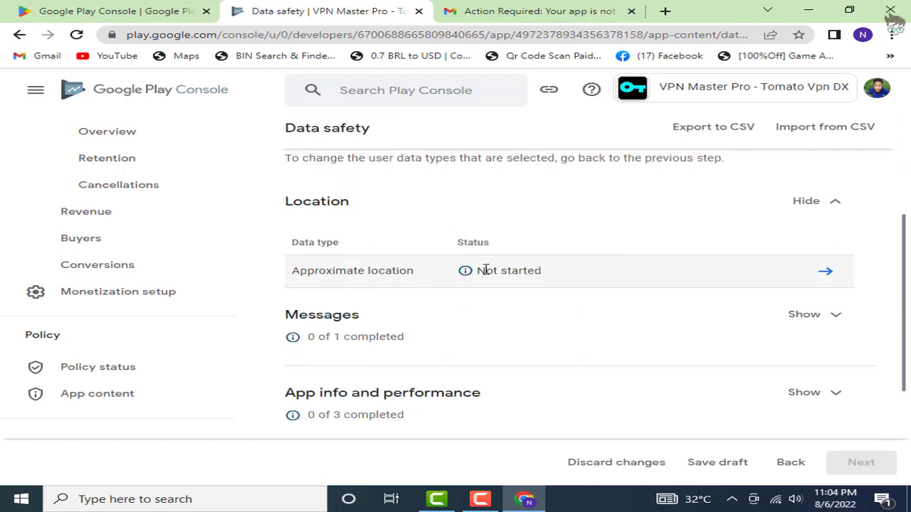
scroll(544, 267, "up", 3)
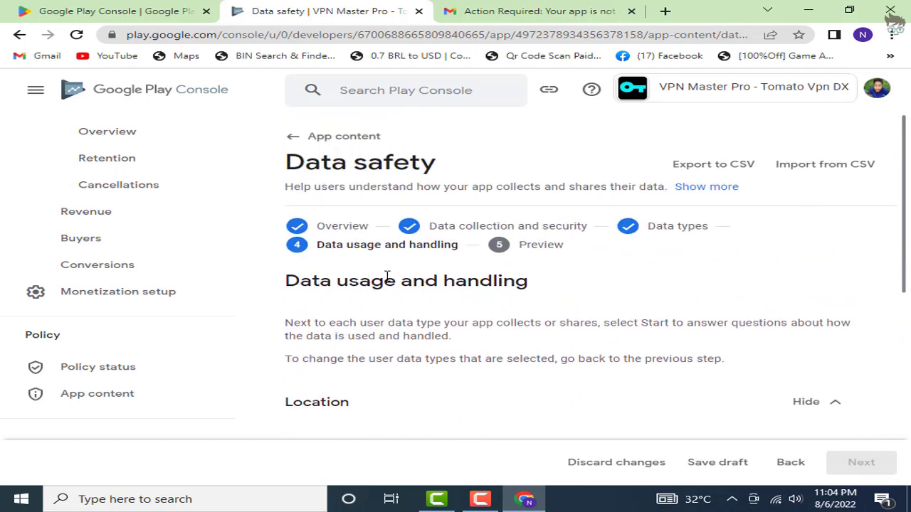
left_click_drag(310, 285, 615, 290)
left_click(614, 291)
scroll(614, 290, "down", 1)
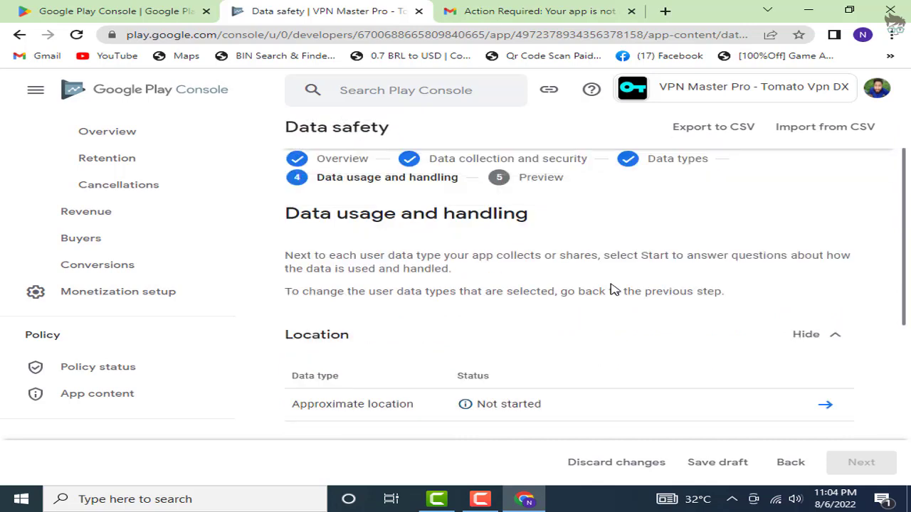
scroll(613, 290, "down", 1)
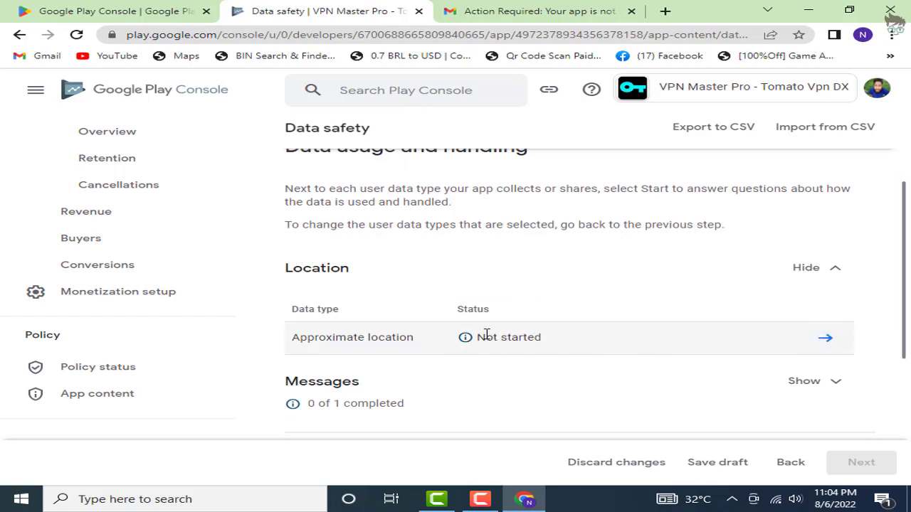
left_click(831, 340)
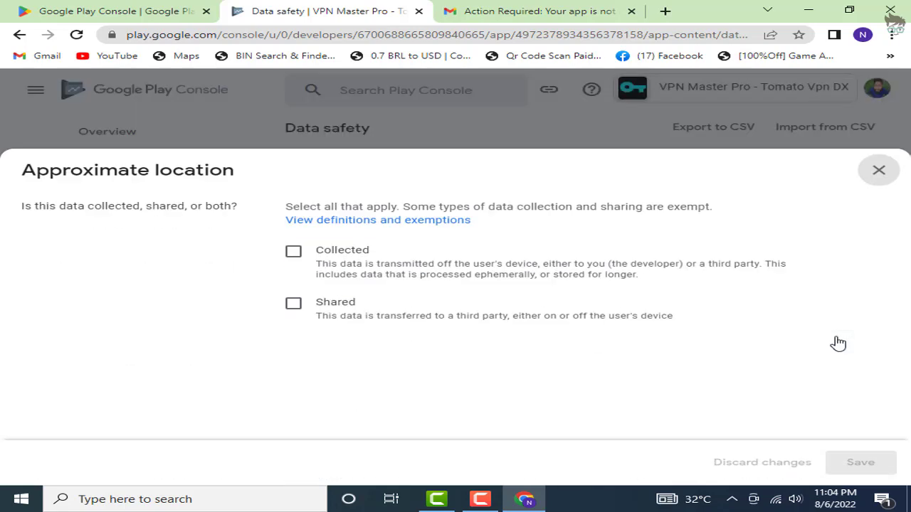
left_click(295, 252)
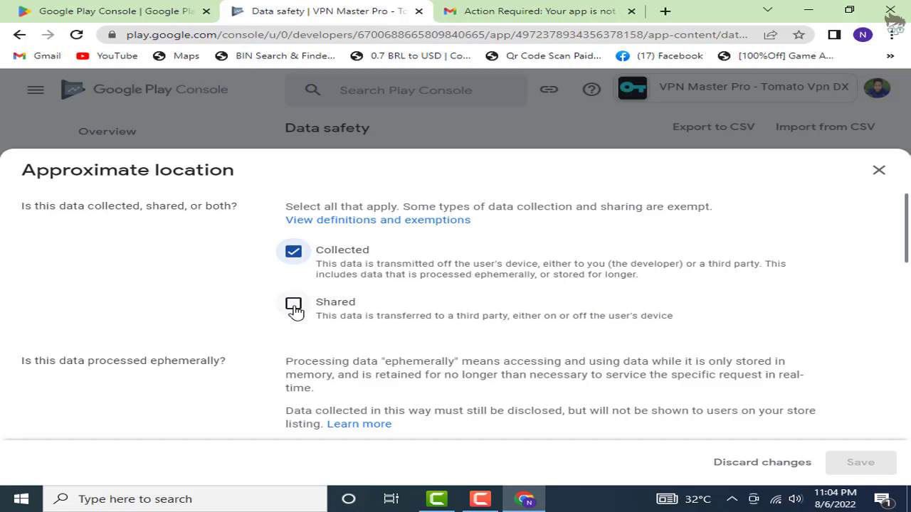
left_click(294, 309)
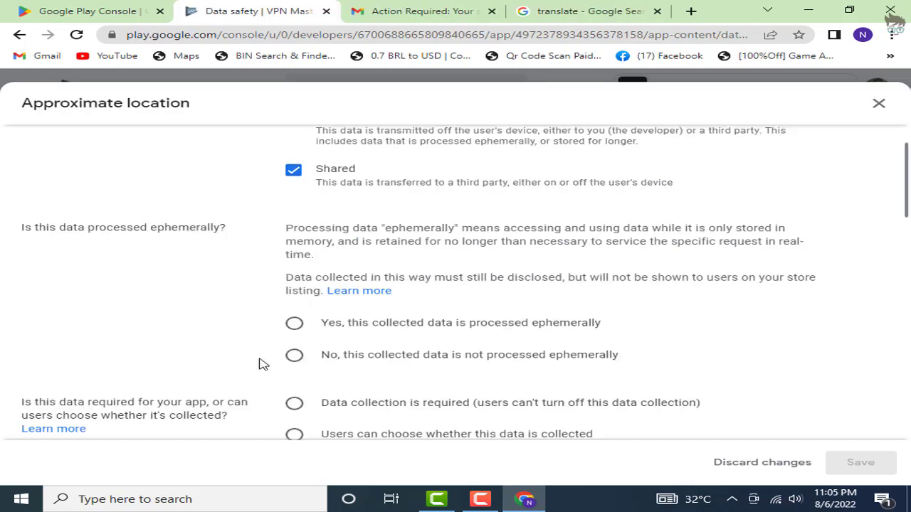
left_click(294, 355)
scroll(445, 330, "down", 2)
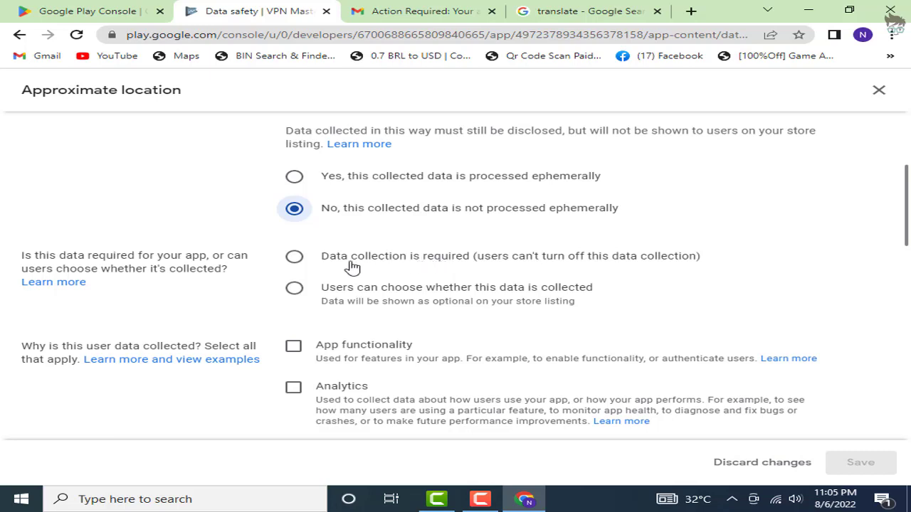
Mark Approximate location collection as required and select App functionality, Analytics, Advertising or marketing, and Fraud prevention, security, and compliance as collection purposes.
left_click(295, 259)
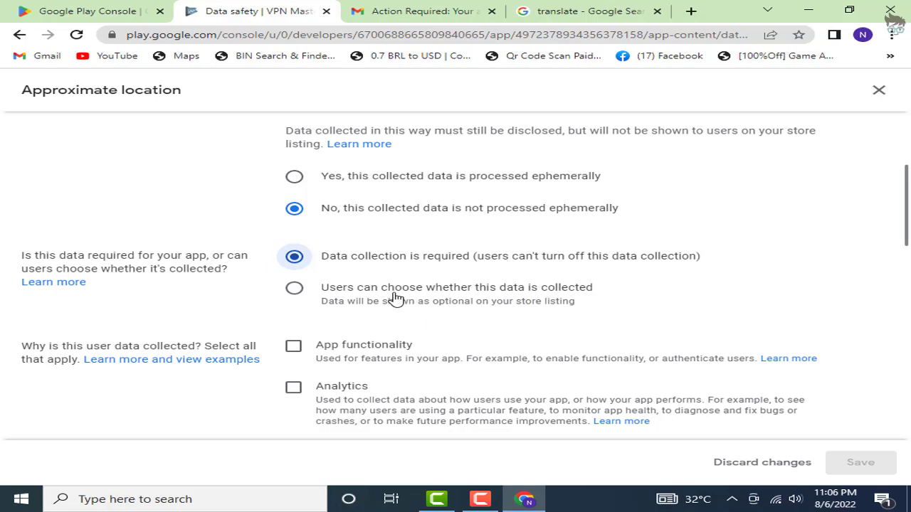
scroll(397, 299, "down", 1)
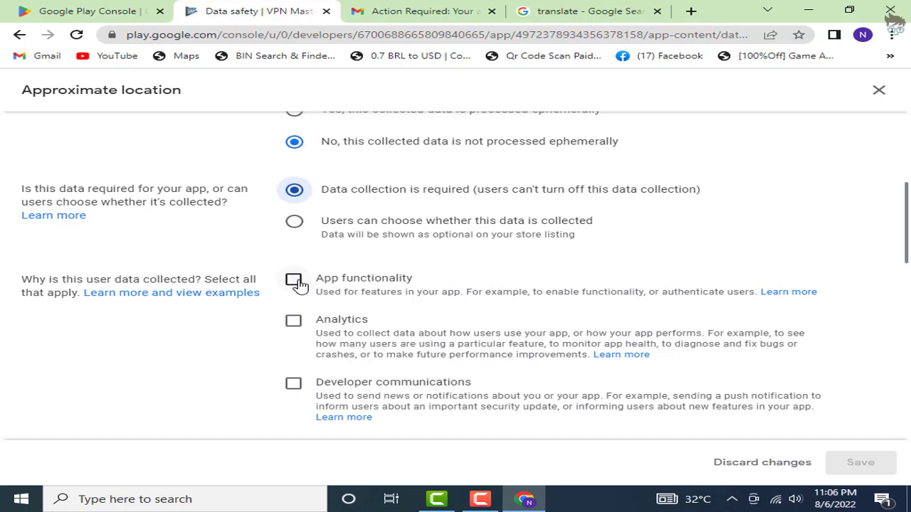
left_click(362, 277)
scroll(362, 277, "down", 1)
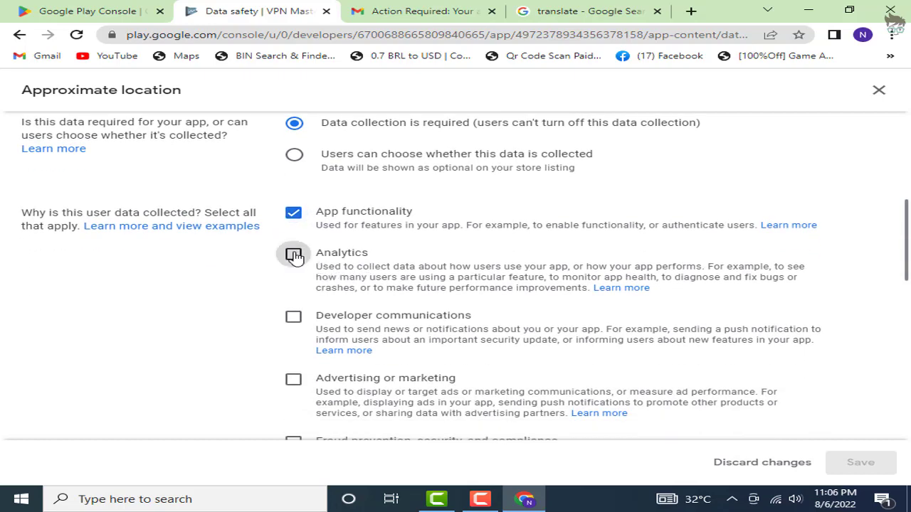
left_click(412, 264)
scroll(395, 265, "down", 2)
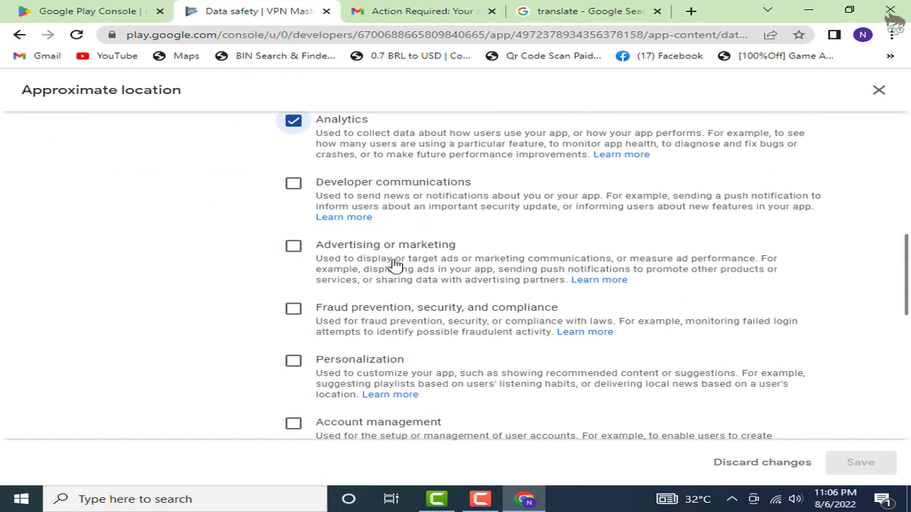
left_click(295, 247)
scroll(413, 252, "down", 1)
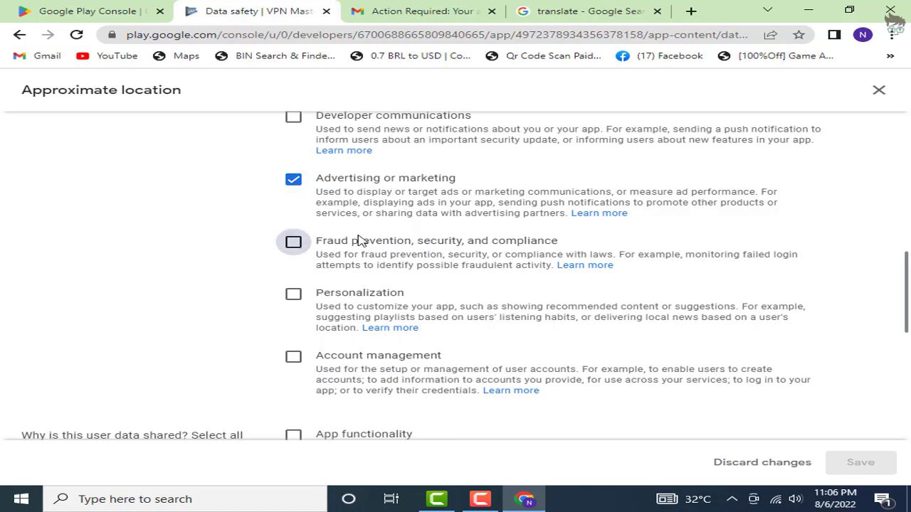
left_click(299, 244)
Select App functionality, Analytics, Advertising or marketing, and Fraud prevention, security, and compliance as sharing purposes for Approximate location and save.
scroll(394, 229, "down", 2)
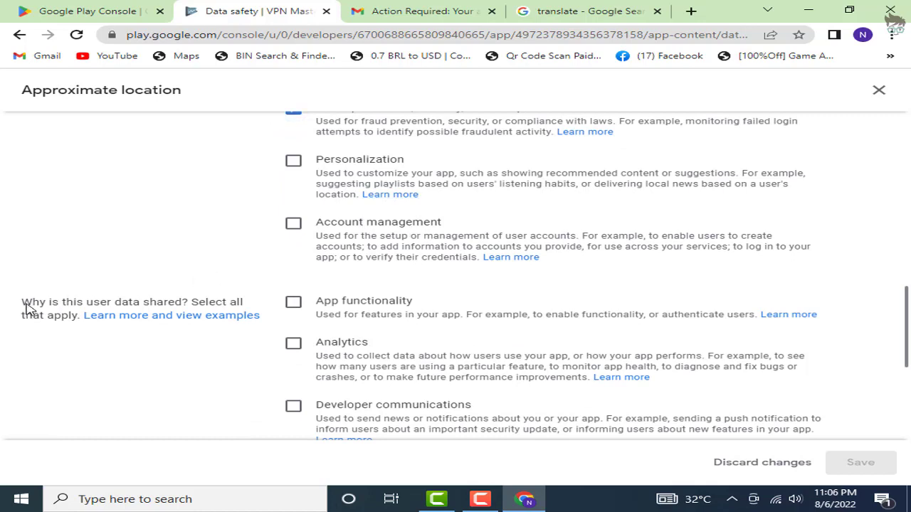
left_click_drag(25, 308, 186, 308)
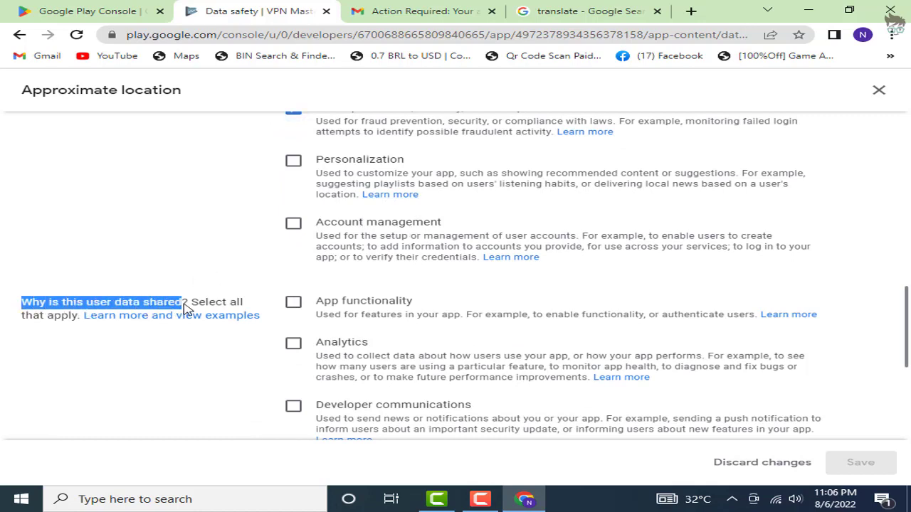
left_click(185, 308)
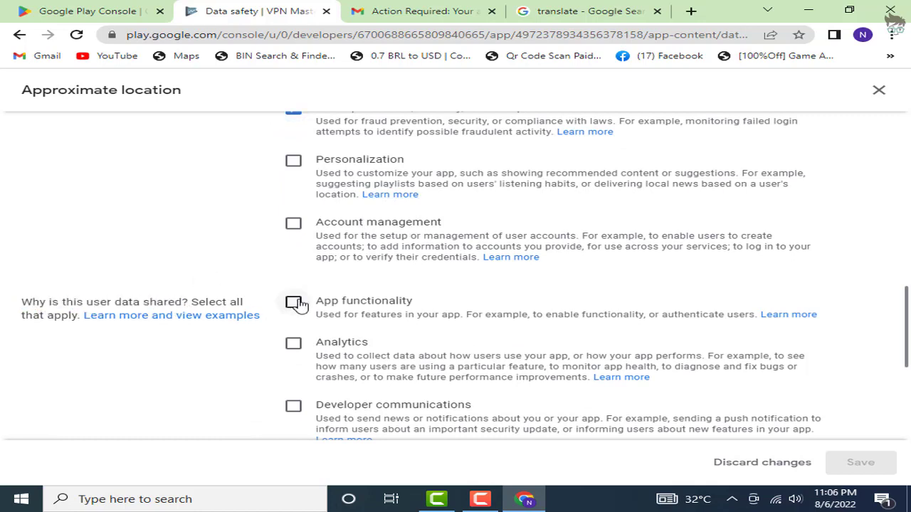
left_click(389, 299)
scroll(395, 300, "down", 1)
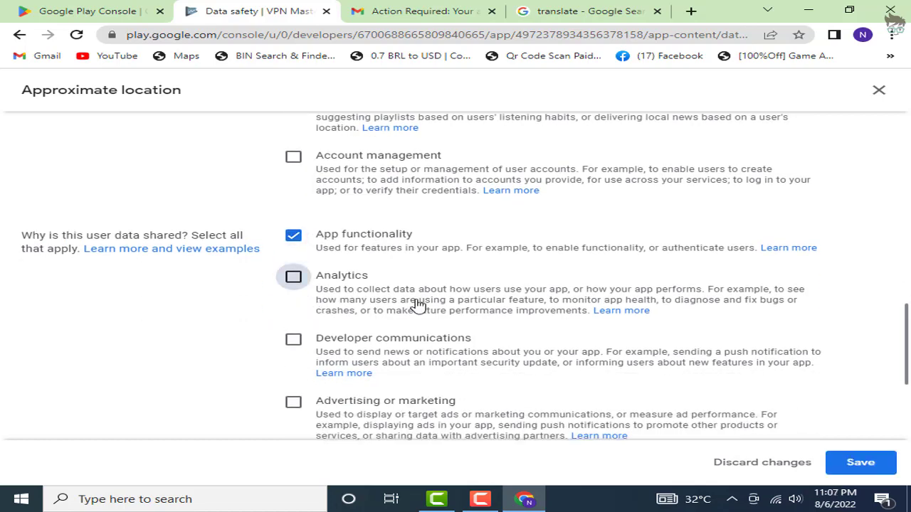
left_click(418, 304)
scroll(418, 303, "down", 2)
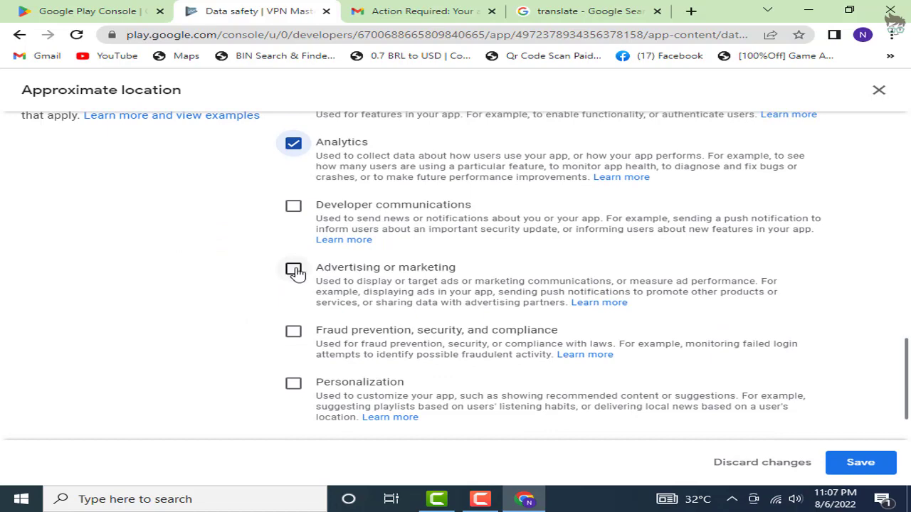
left_click(414, 276)
scroll(414, 276, "down", 1)
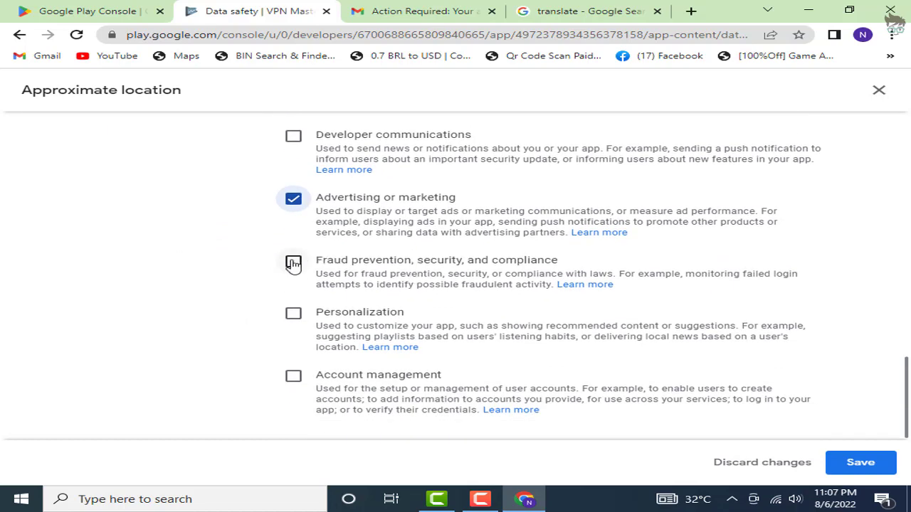
left_click(461, 299)
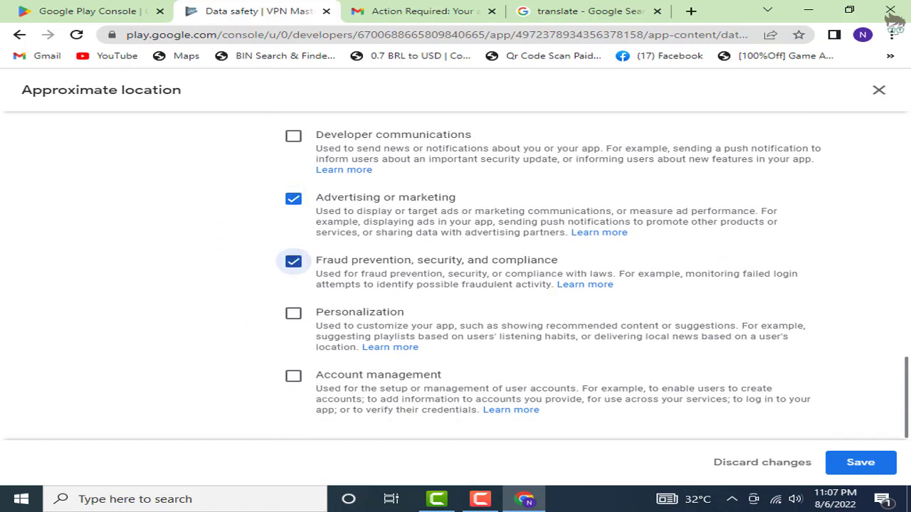
left_click(860, 462)
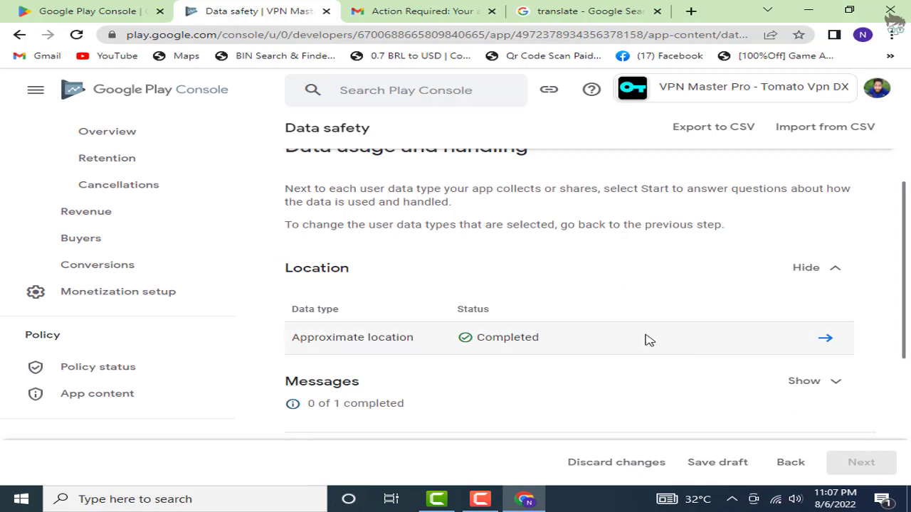
Open the Other in-app messages questions in the Messages section and declare the data as both Collected and Shared.
scroll(649, 340, "down", 1)
scroll(644, 339, "down", 1)
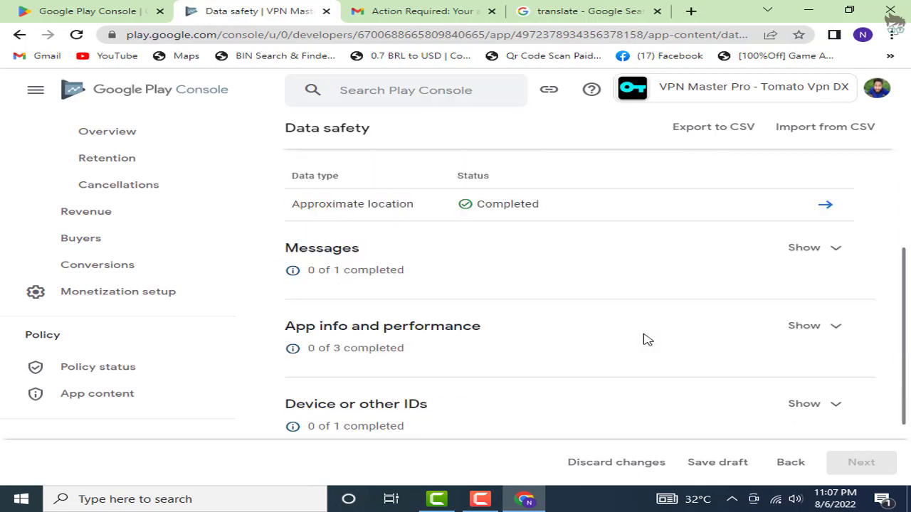
left_click(841, 248)
scroll(661, 291, "down", 1)
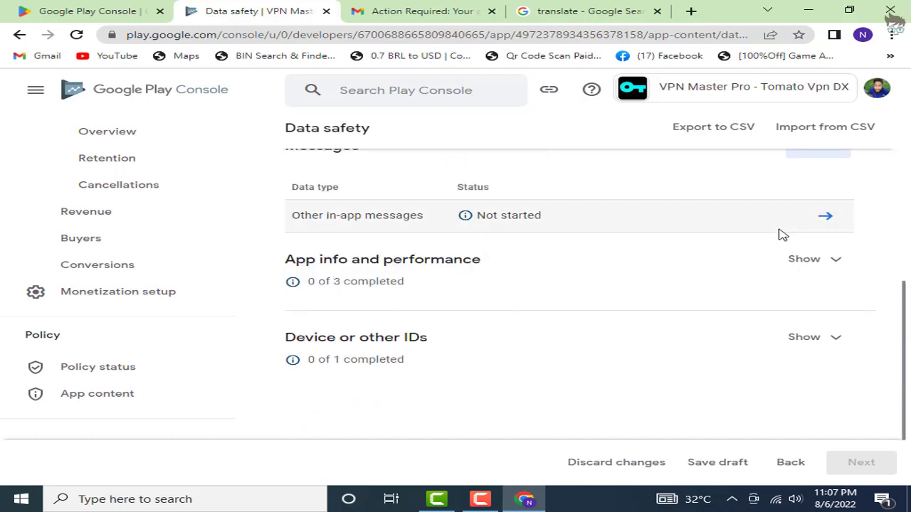
left_click(824, 216)
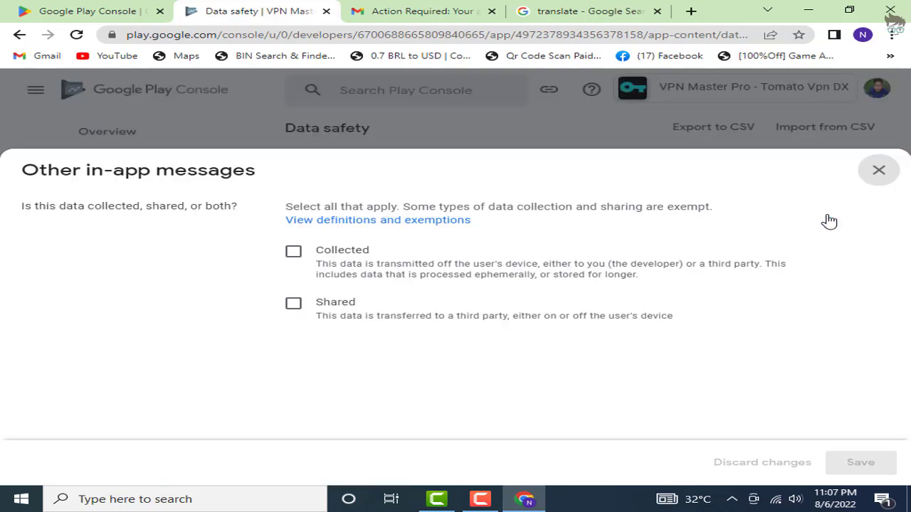
left_click(301, 304)
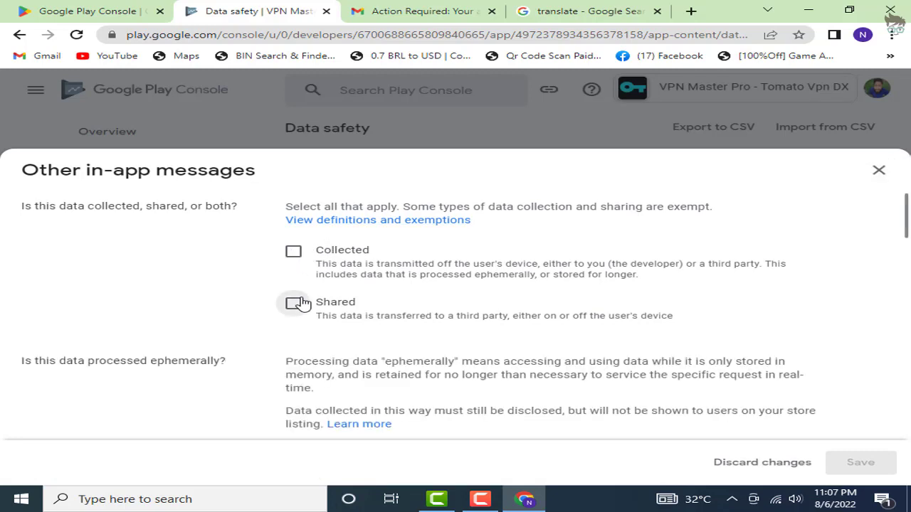
left_click(294, 253)
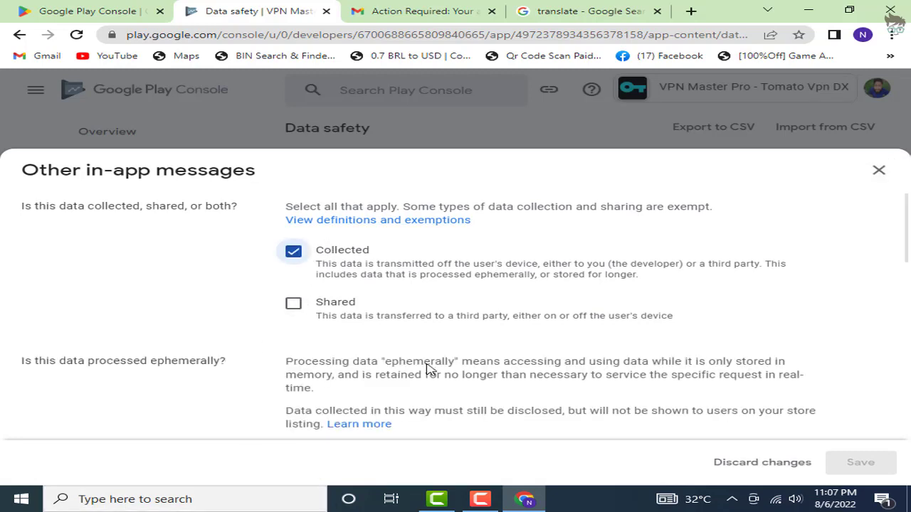
key("space")
scroll(444, 285, "down", 3)
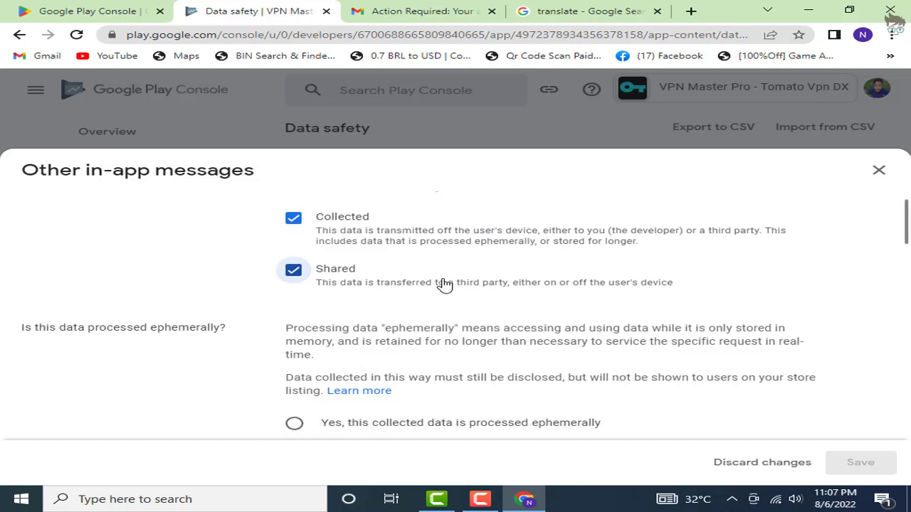
Answer that the collected in-app message data is not processed ephemerally and that data collection is required.
left_click(344, 275)
scroll(382, 264, "down", 1)
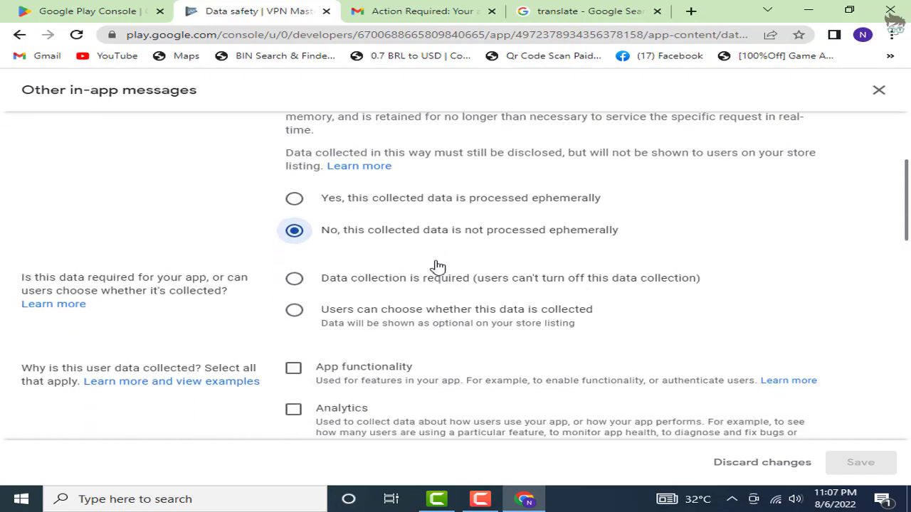
left_click(397, 257)
scroll(406, 256, "down", 2)
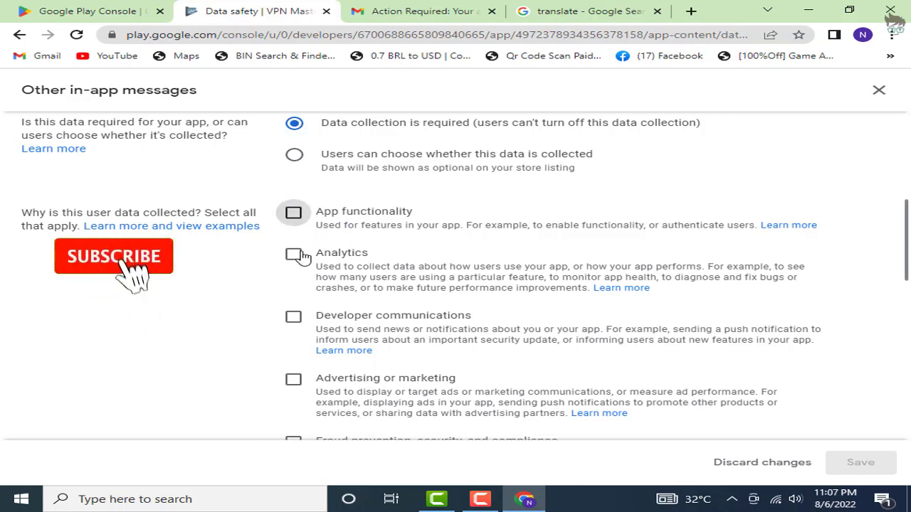
Select App functionality, Analytics, Advertising or marketing, and Fraud prevention, security, and compliance as collection purposes for Other in-app messages.
left_click(447, 284)
scroll(447, 285, "down", 2)
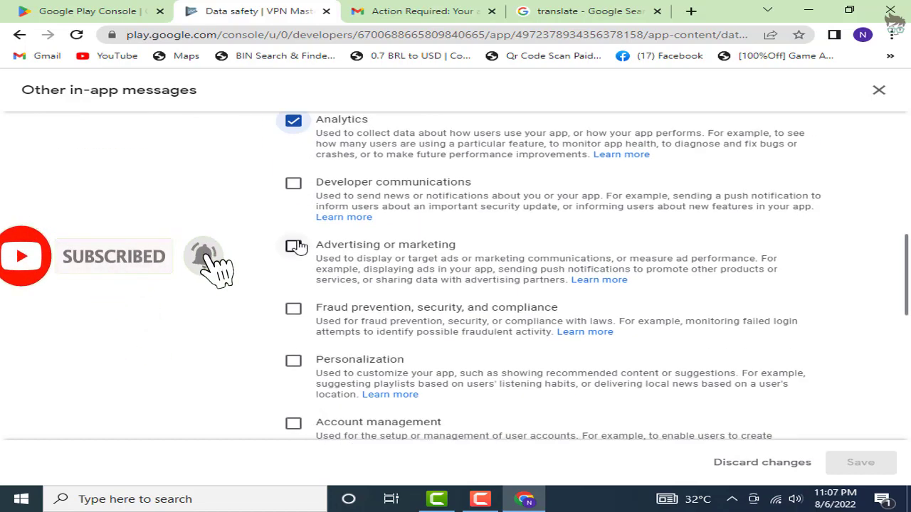
left_click(417, 249)
scroll(413, 255, "down", 1)
scroll(413, 254, "down", 1)
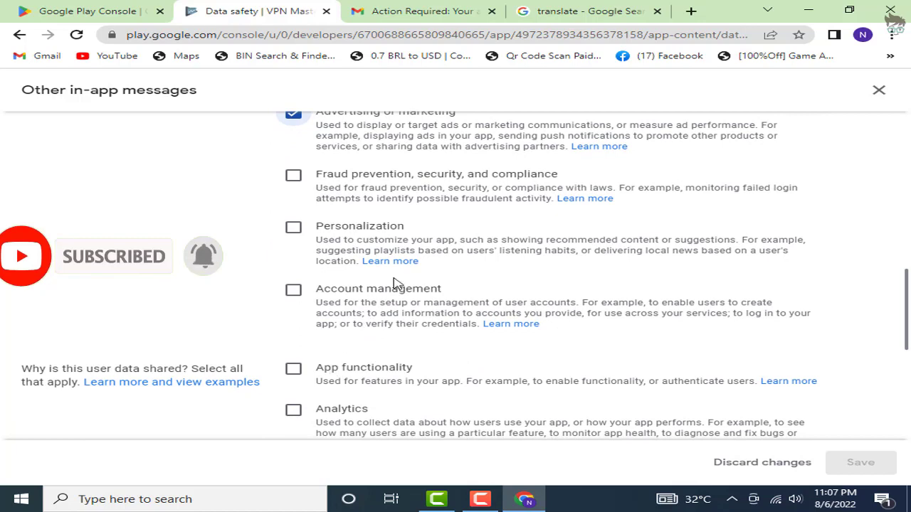
left_click(294, 177)
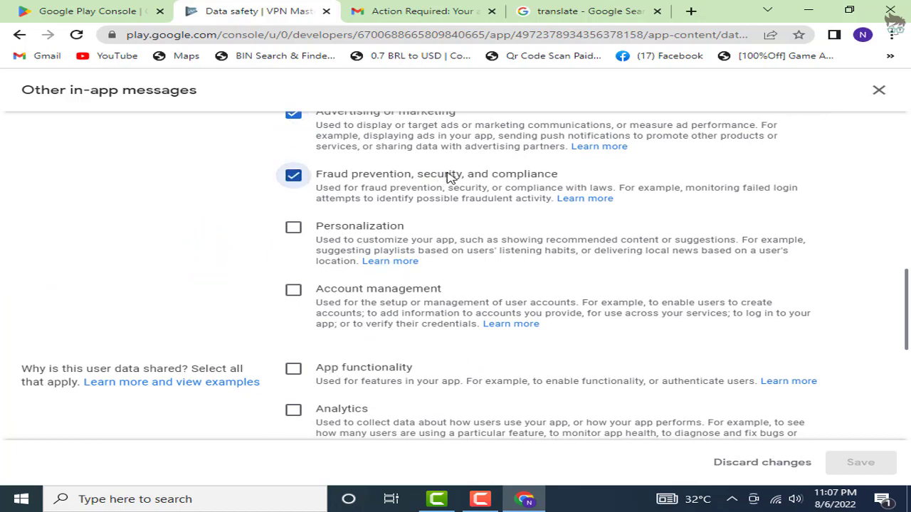
Select App functionality, Analytics, Advertising or marketing, and Fraud prevention, security, and compliance as sharing purposes for Other in-app messages and save.
scroll(450, 176, "down", 2)
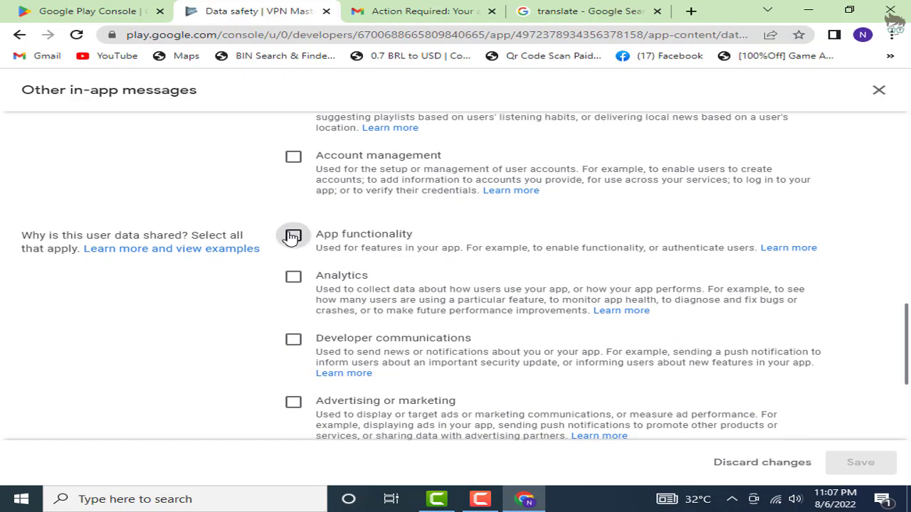
left_click(288, 279)
scroll(320, 356, "down", 1)
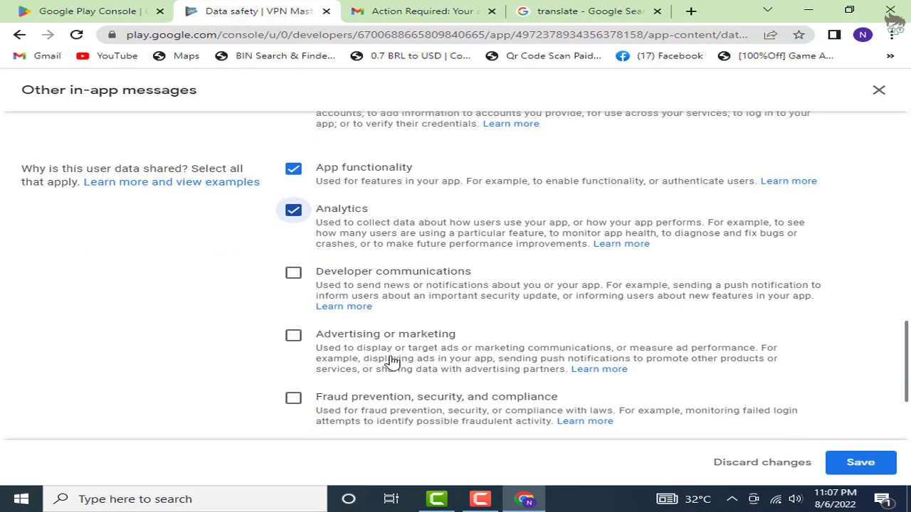
left_click(299, 337)
scroll(305, 328, "down", 2)
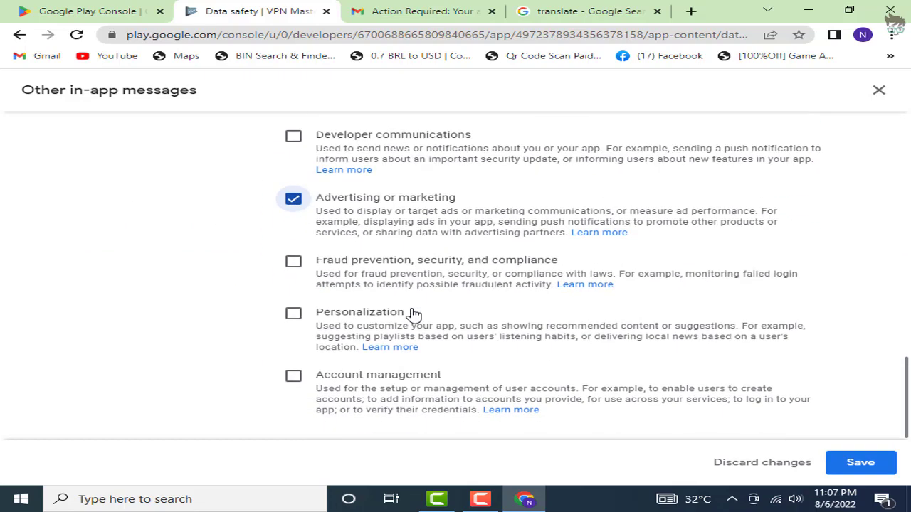
left_click(298, 263)
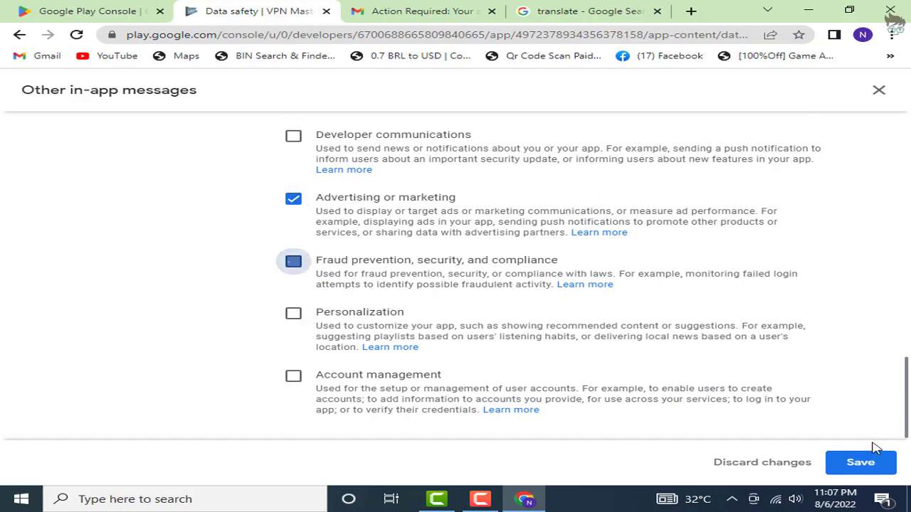
left_click(861, 463)
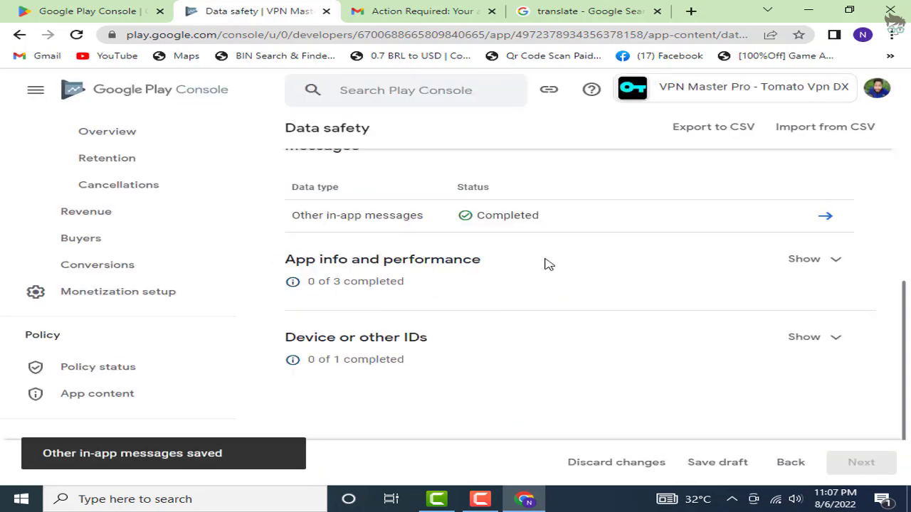
Open the Crash logs questions in the App info and performance section and declare the data as both Collected and Shared.
scroll(610, 249, "up", 2)
scroll(611, 249, "down", 2)
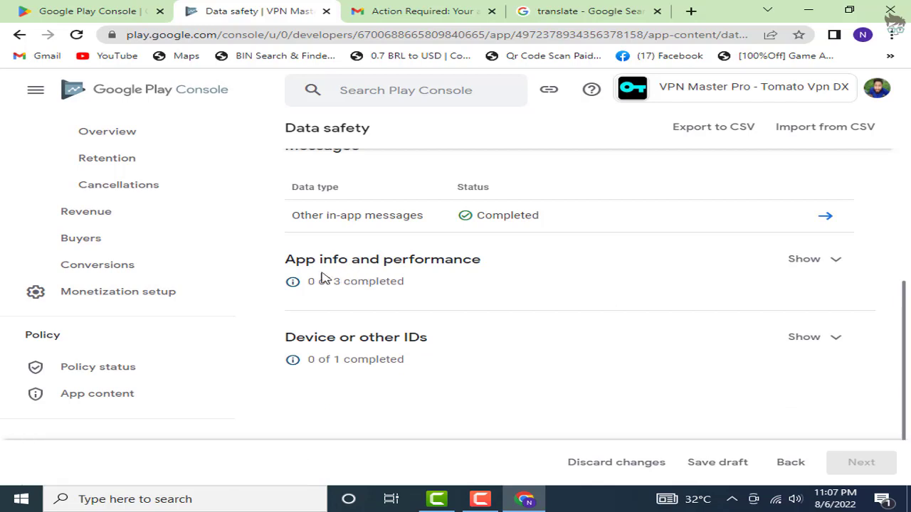
left_click(829, 262)
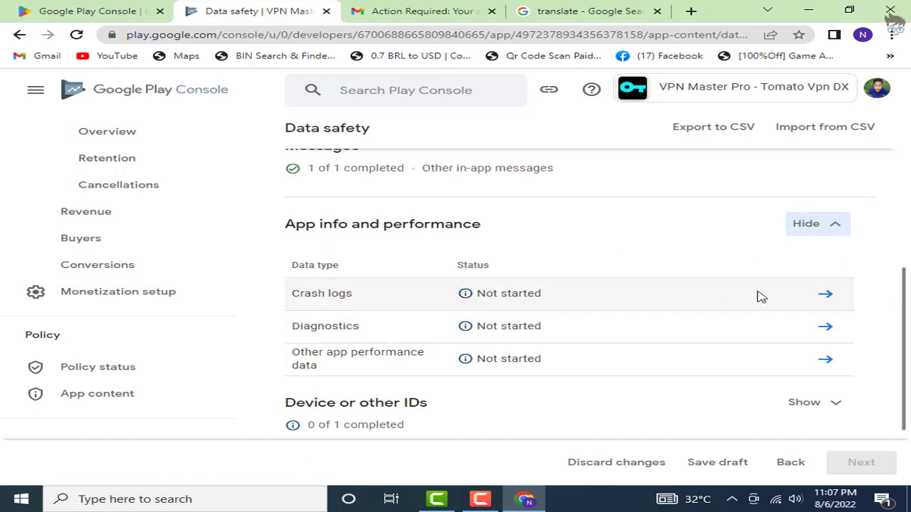
left_click(816, 296)
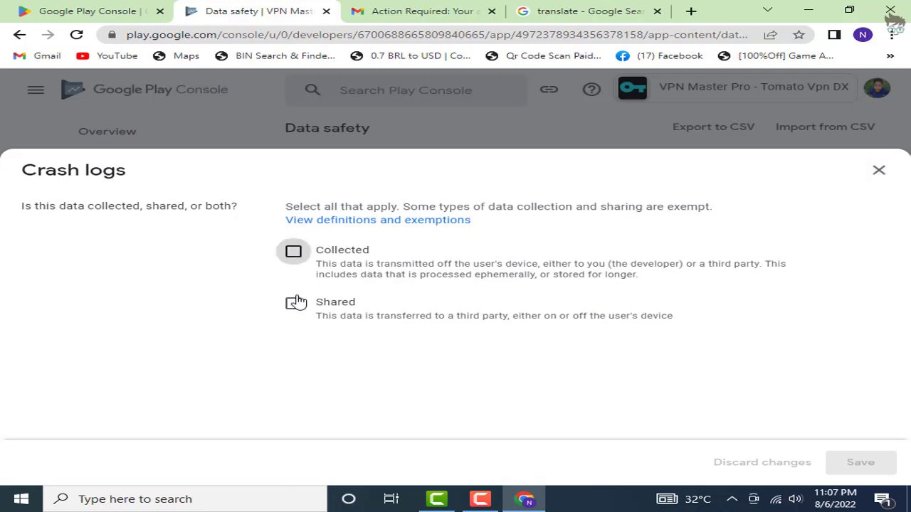
key("space")
key("Tab")
key("space")
scroll(534, 295, "down", 5)
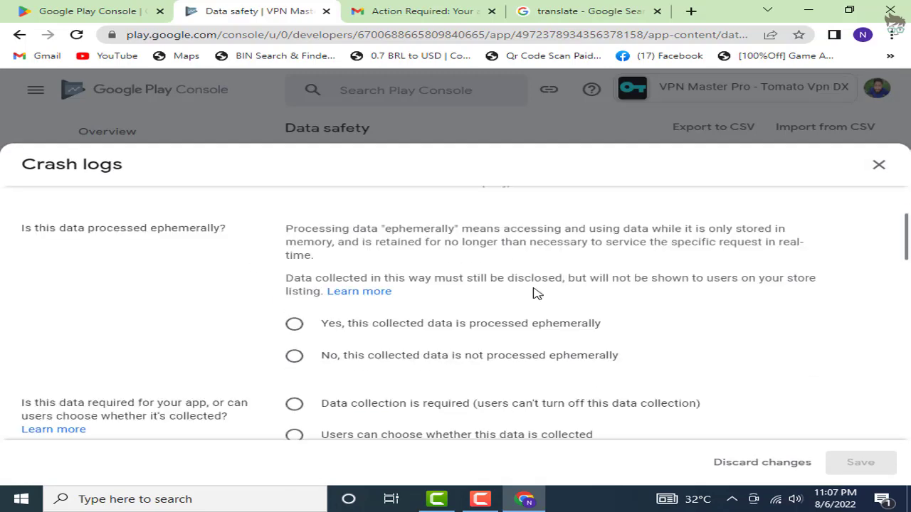
Answer that the collected crash log data is not processed ephemerally and that data collection is required.
scroll(309, 191, "up", 2)
left_click(294, 274)
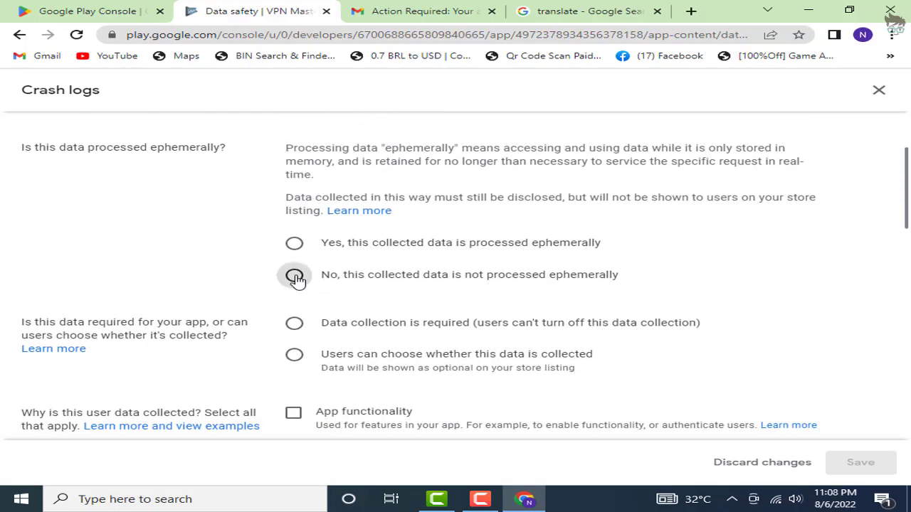
left_click(294, 324)
scroll(403, 341, "down", 2)
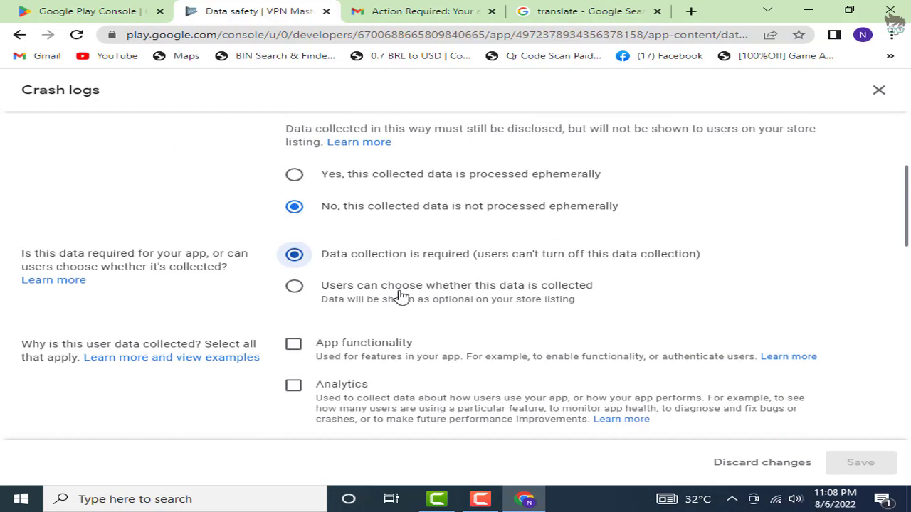
Select App functionality, Analytics, and Advertising or marketing as the collection purposes for Crash logs.
left_click(294, 321)
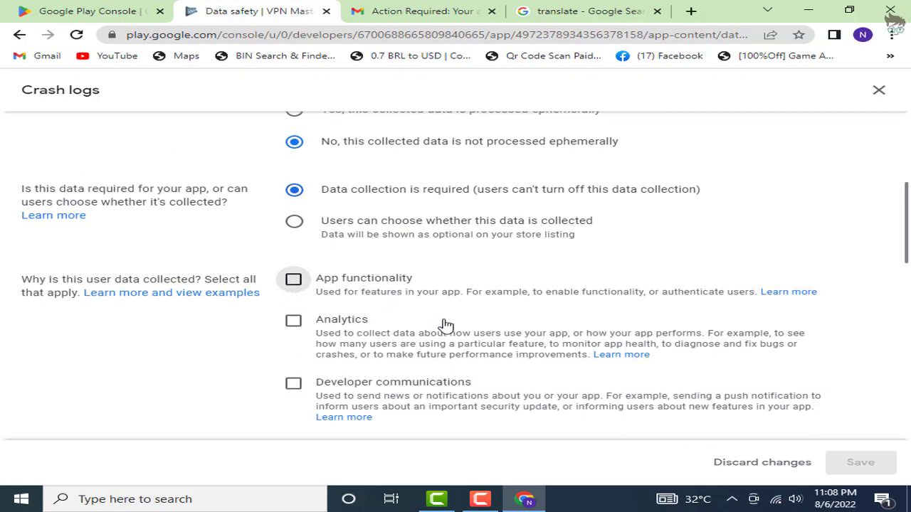
scroll(443, 320, "down", 3)
left_click(293, 246)
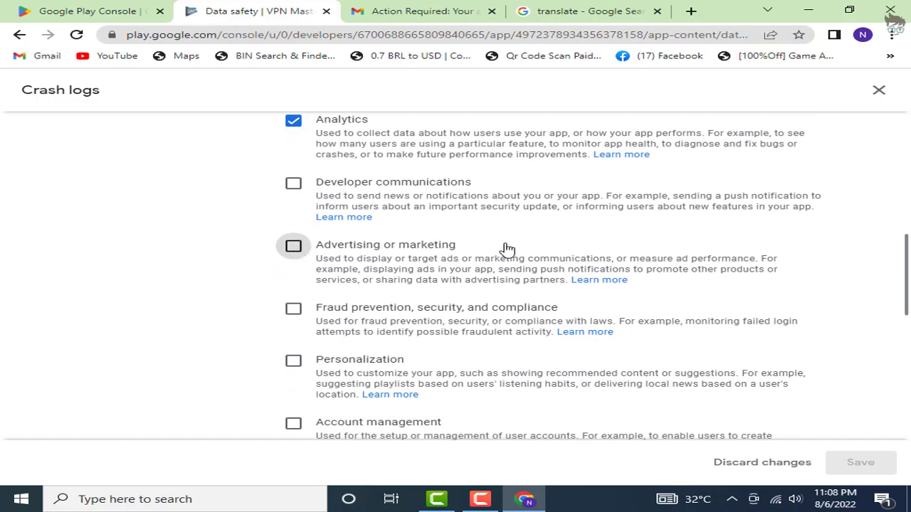
Select App functionality, Analytics, and Fraud prevention, security, and compliance as sharing purposes for Crash logs and save.
scroll(506, 249, "down", 4)
scroll(491, 247, "down", 1)
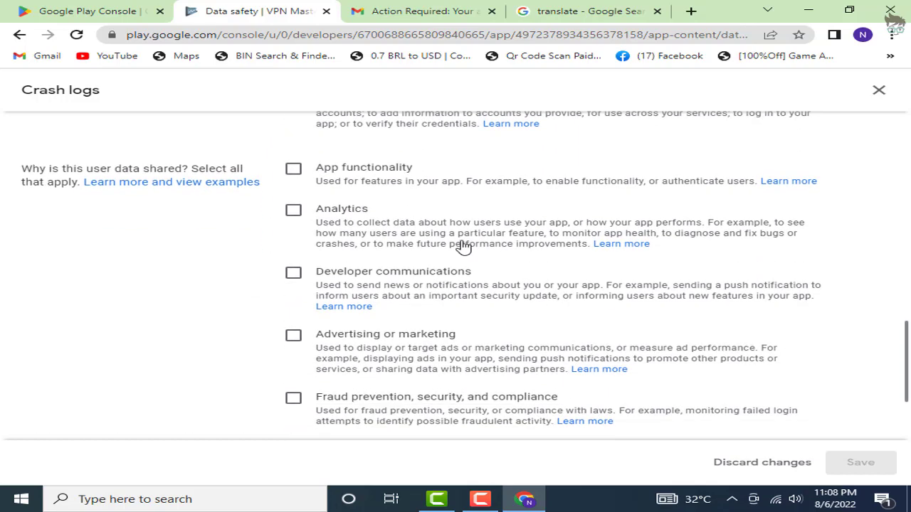
left_click(293, 170)
scroll(505, 305, "down", 1)
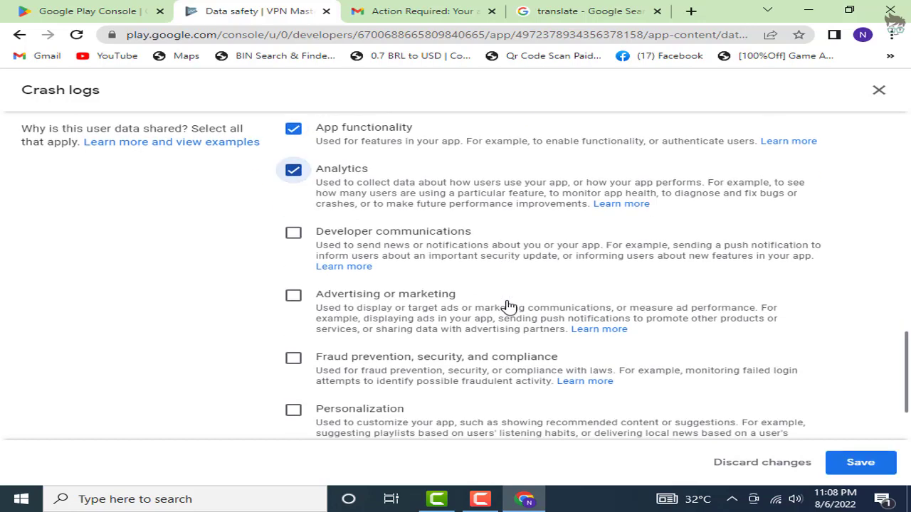
left_click(294, 330)
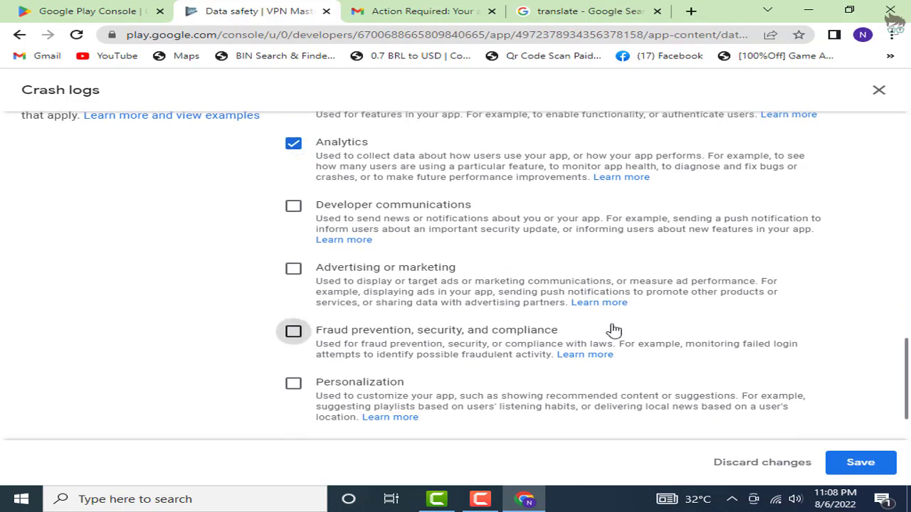
left_click(861, 463)
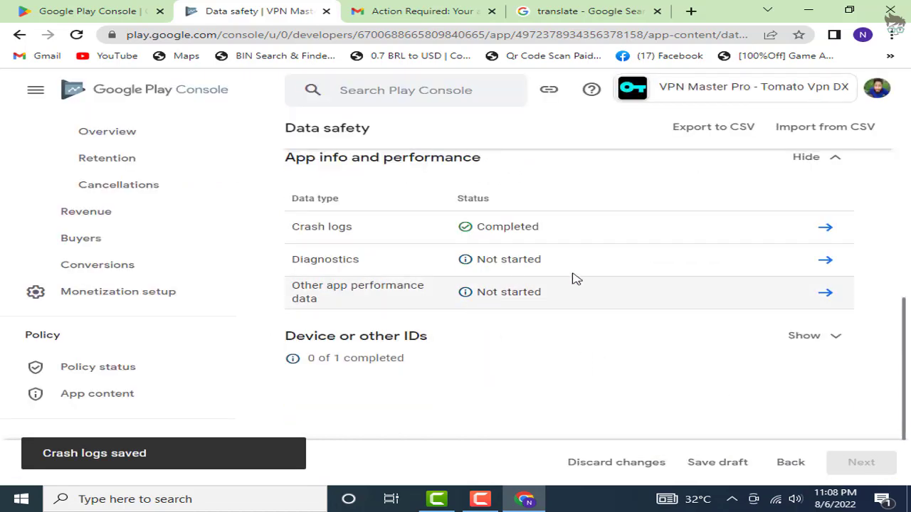
Declare Diagnostics data as both Collected and Shared, not processed ephemerally, with data collection required.
left_click(824, 259)
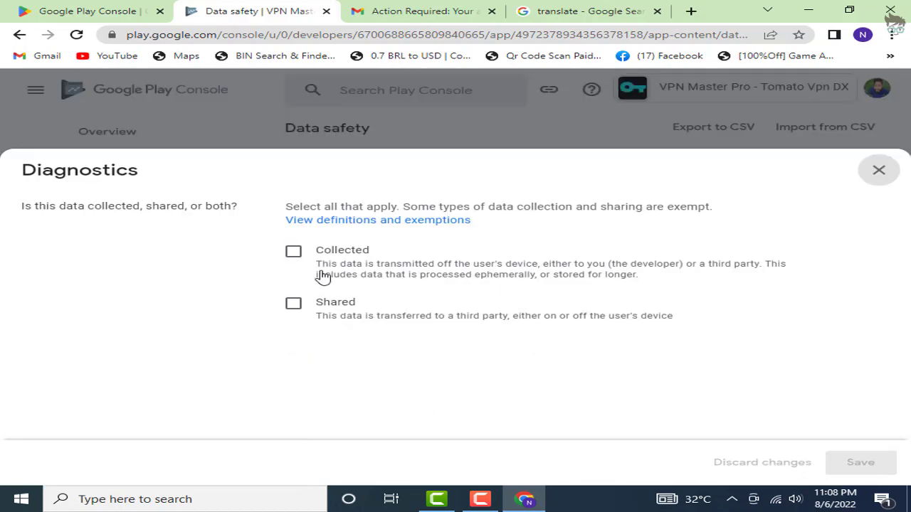
key("space")
key("Tab")
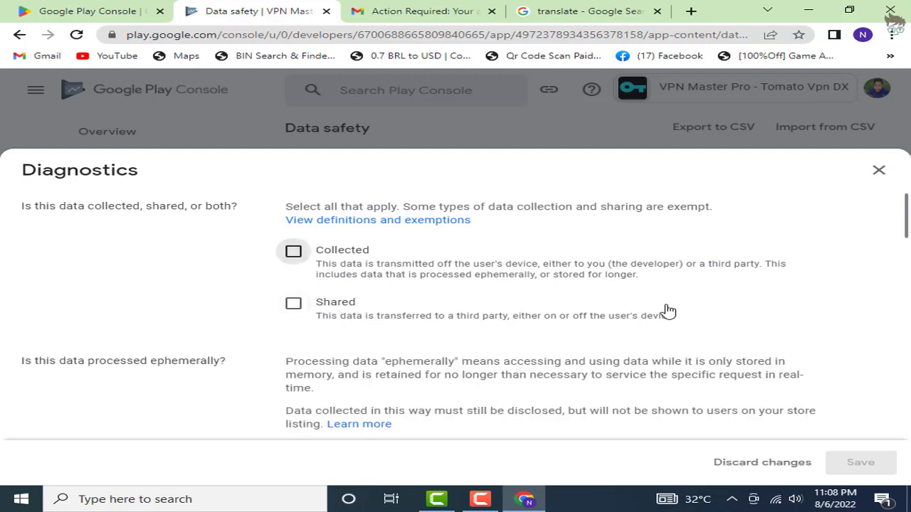
key("space")
scroll(664, 310, "down", 4)
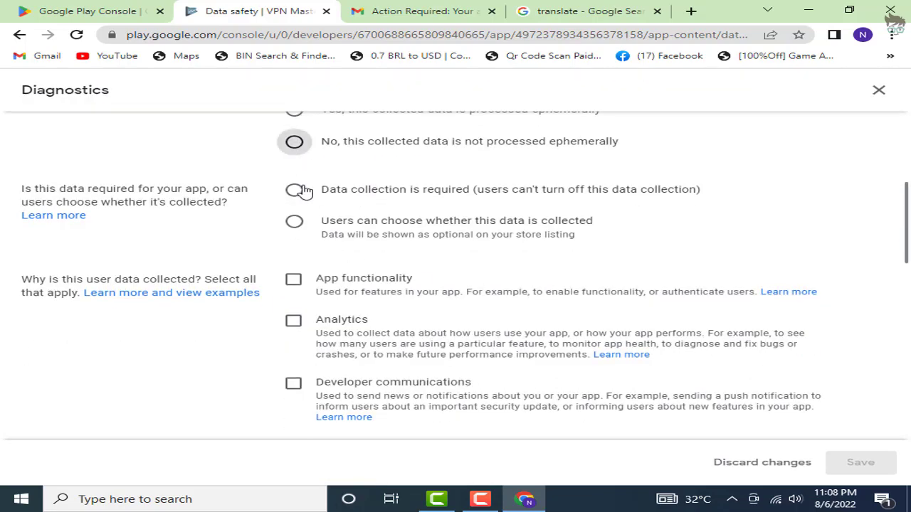
left_click(299, 190)
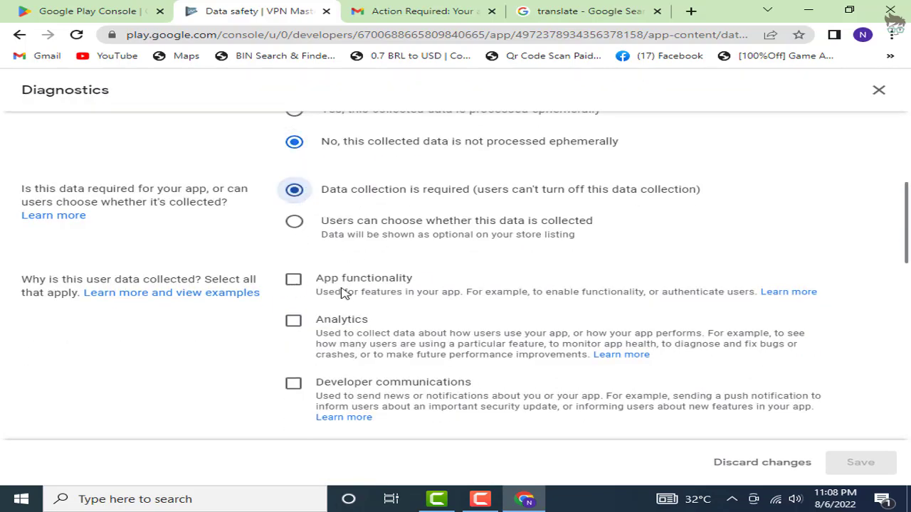
Select App functionality, Analytics, Advertising or marketing, and Fraud prevention, security, and compliance as collection purposes for Diagnostics.
left_click(291, 279)
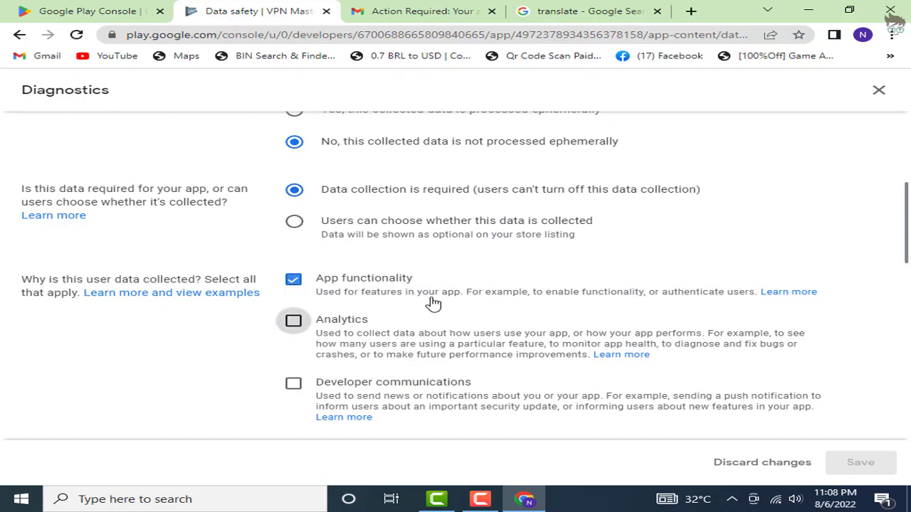
key("space")
scroll(432, 304, "down", 2)
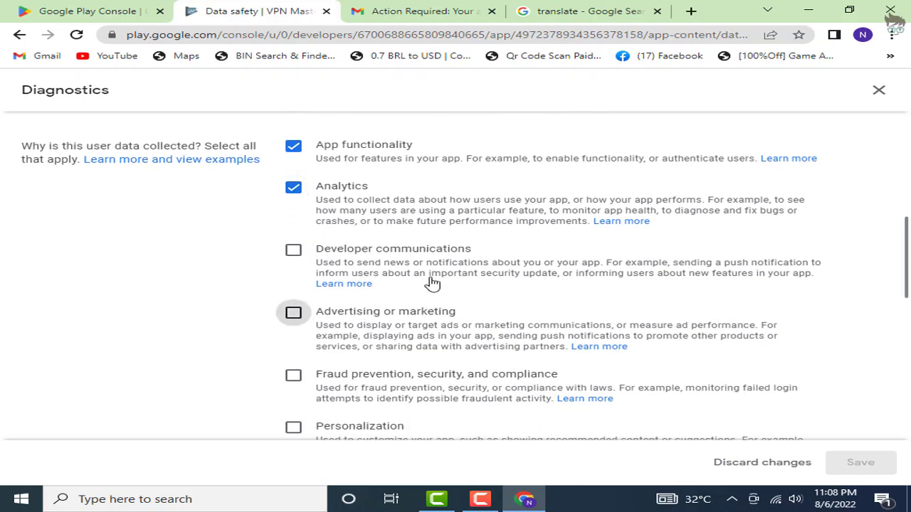
key("space")
scroll(431, 284, "down", 2)
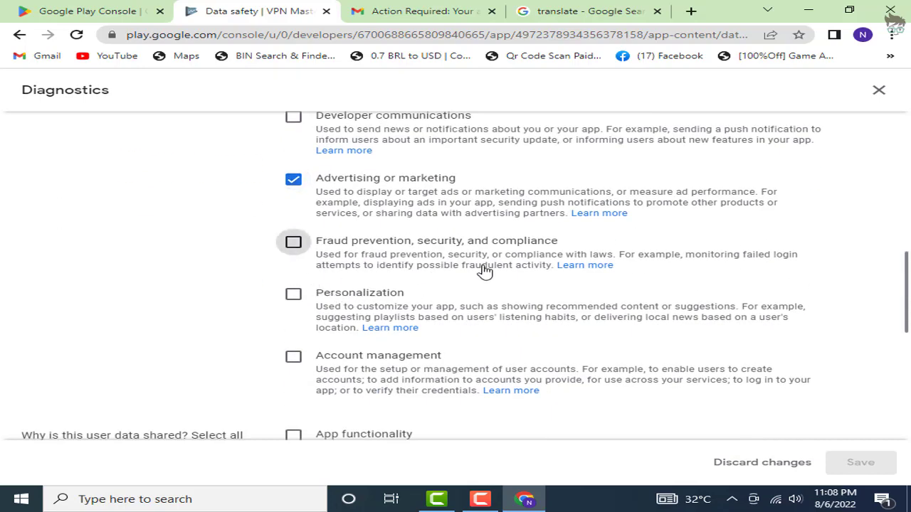
Select App functionality, Advertising or marketing, and Fraud prevention, security, and compliance as sharing purposes for Diagnostics and save.
scroll(484, 271, "down", 3)
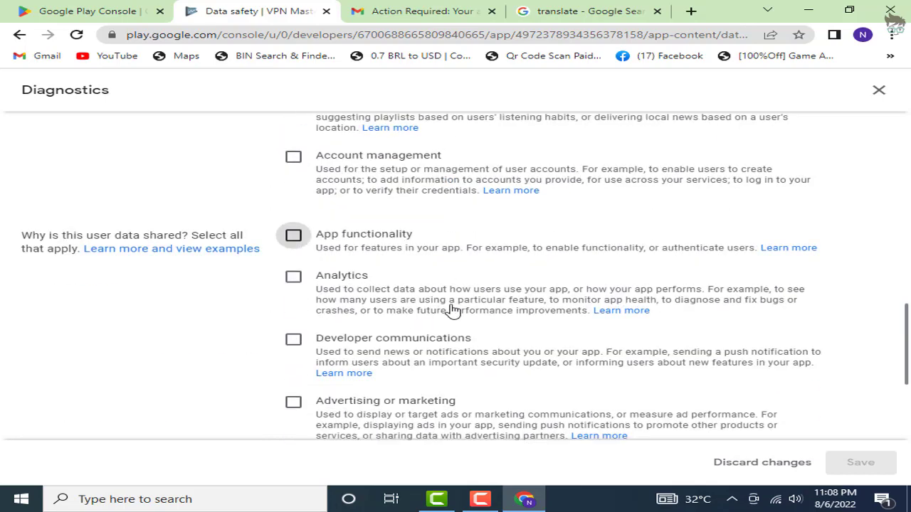
scroll(442, 313, "down", 3)
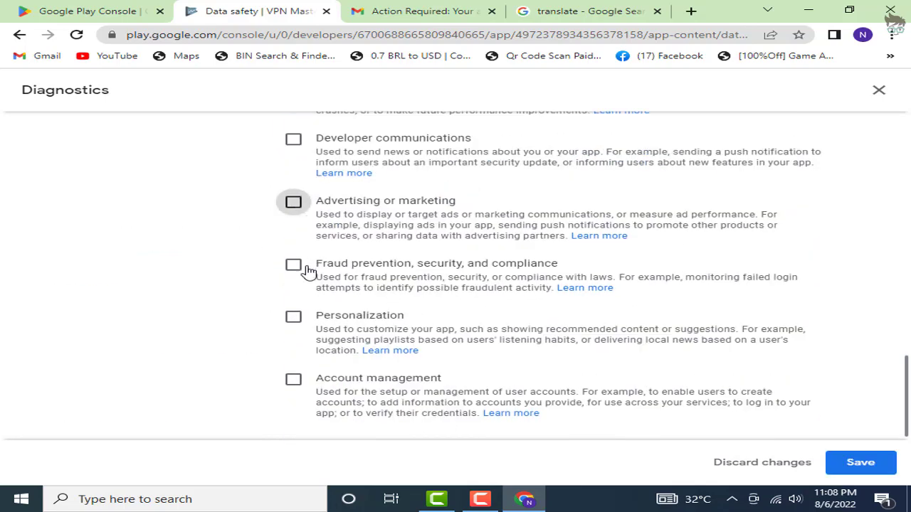
key("space")
key("space")
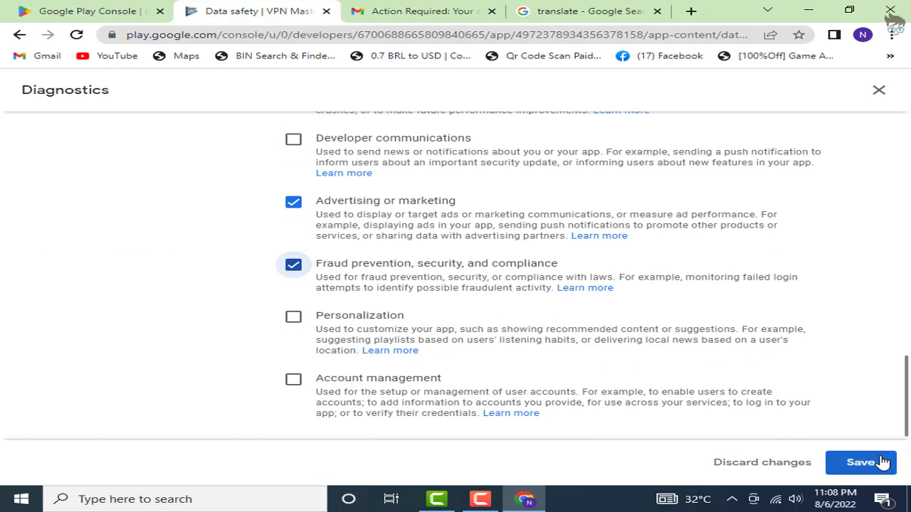
left_click(860, 462)
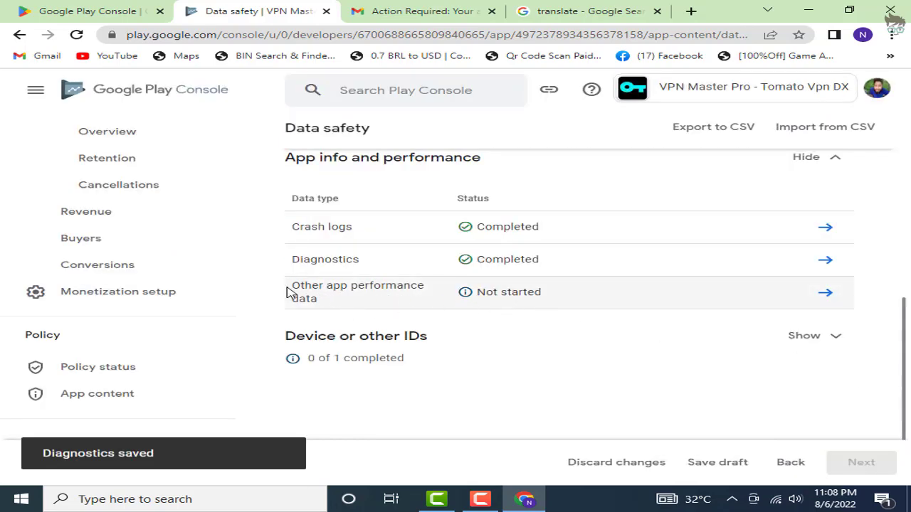
Open the Other app performance data questions and declare the data as both Collected and Shared.
left_click_drag(291, 292, 363, 309)
left_click(494, 309)
left_click(820, 303)
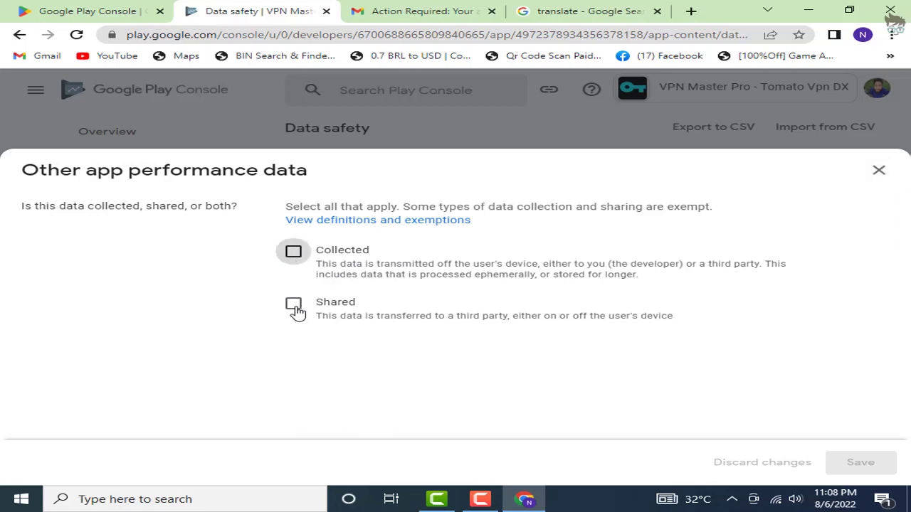
left_click(294, 305)
scroll(549, 266, "down", 5)
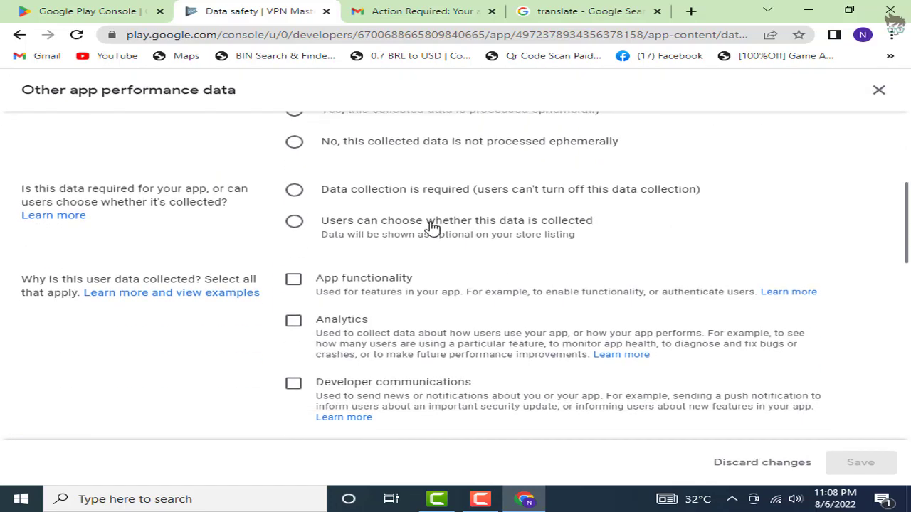
Answer that the other app performance data is not processed ephemerally and that its collection is required.
scroll(432, 227, "up", 2)
left_click(294, 275)
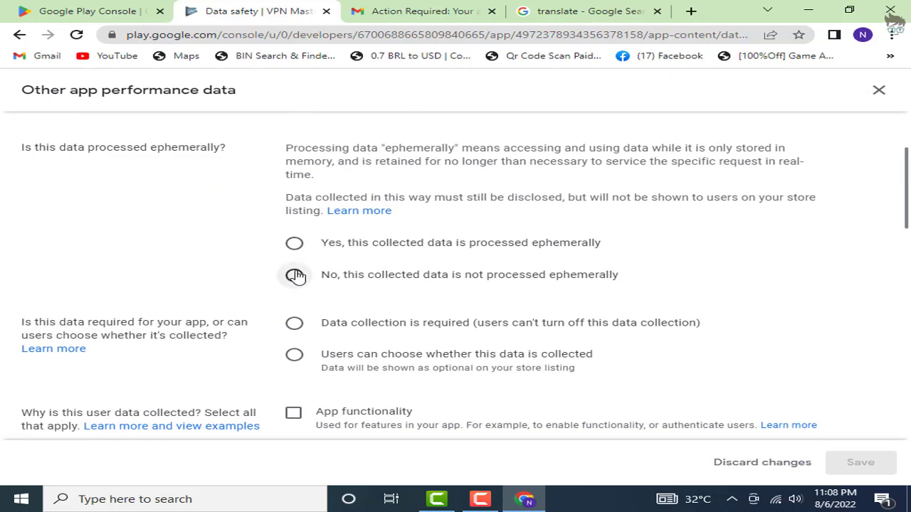
left_click(294, 324)
Select App functionality, Analytics, and Advertising or marketing as the collection purposes for Other app performance data.
scroll(451, 306, "down", 1)
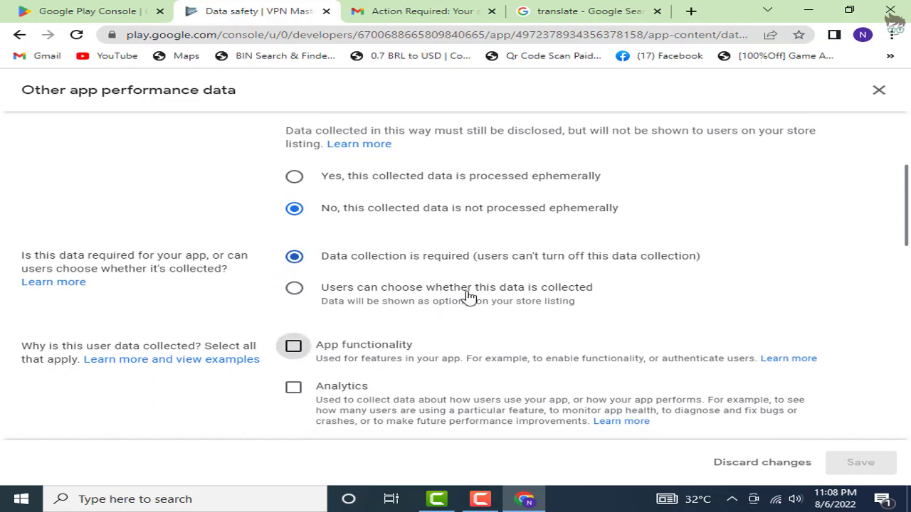
scroll(469, 297, "down", 2)
left_click(427, 217)
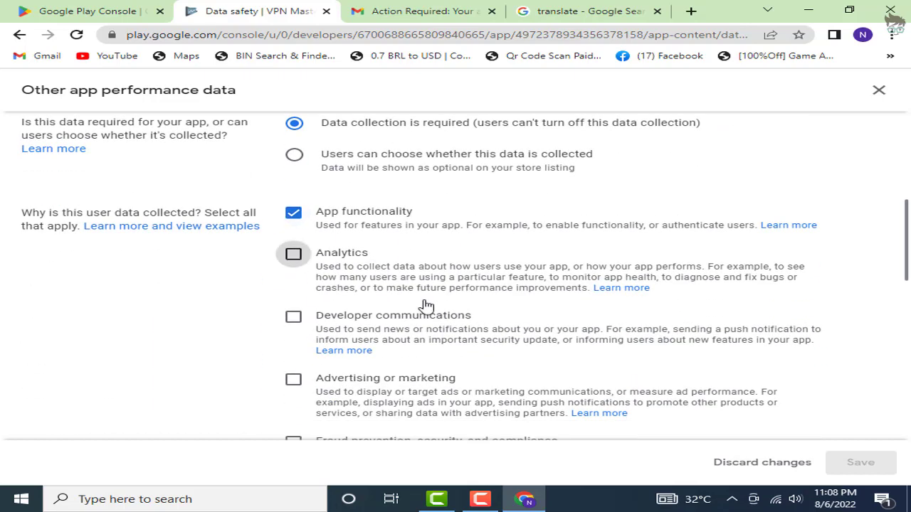
left_click(482, 287)
scroll(482, 288, "down", 2)
left_click(293, 246)
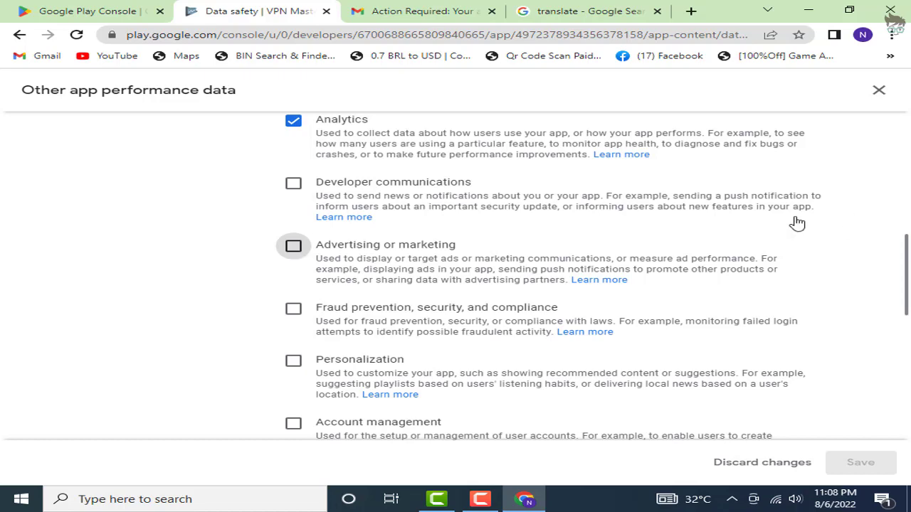
Select App functionality, Analytics, Advertising or marketing, and Fraud prevention, security, and compliance as sharing purposes for Other app performance data and save.
scroll(520, 299, "down", 1)
scroll(521, 299, "down", 4)
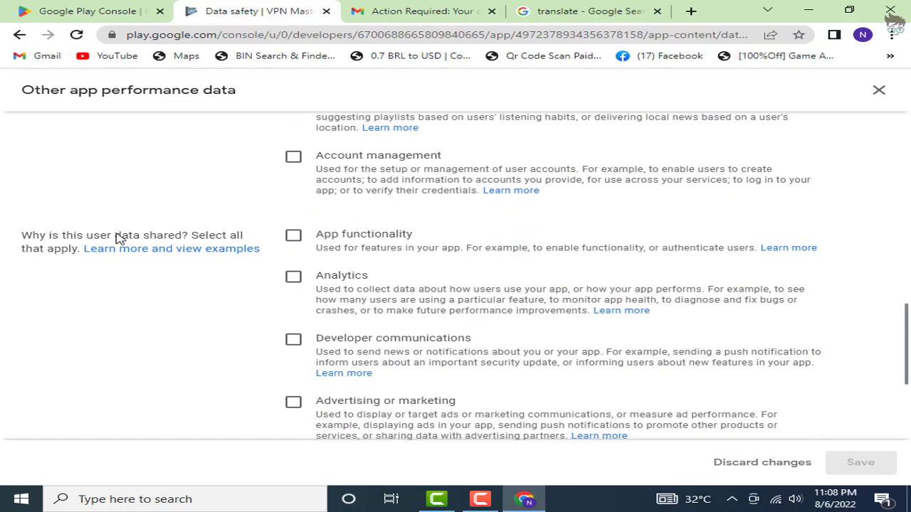
left_click(293, 238)
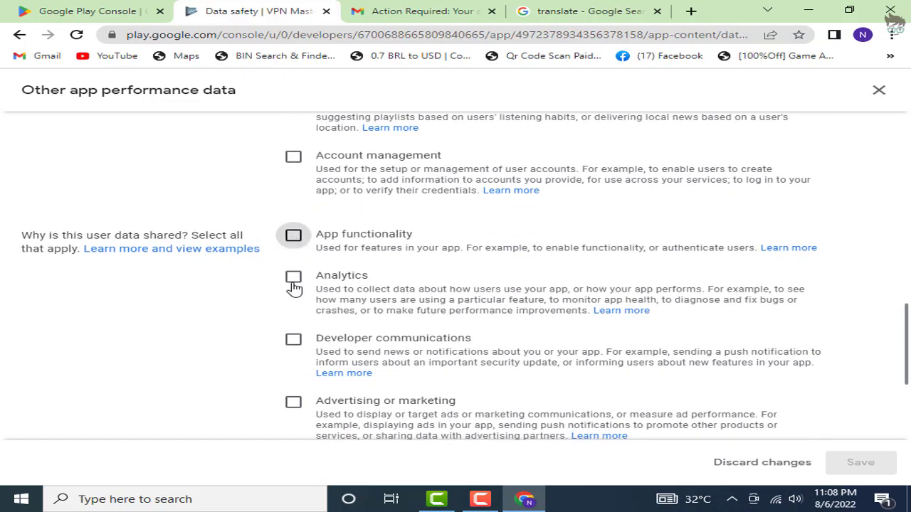
left_click(293, 276)
scroll(477, 334, "down", 2)
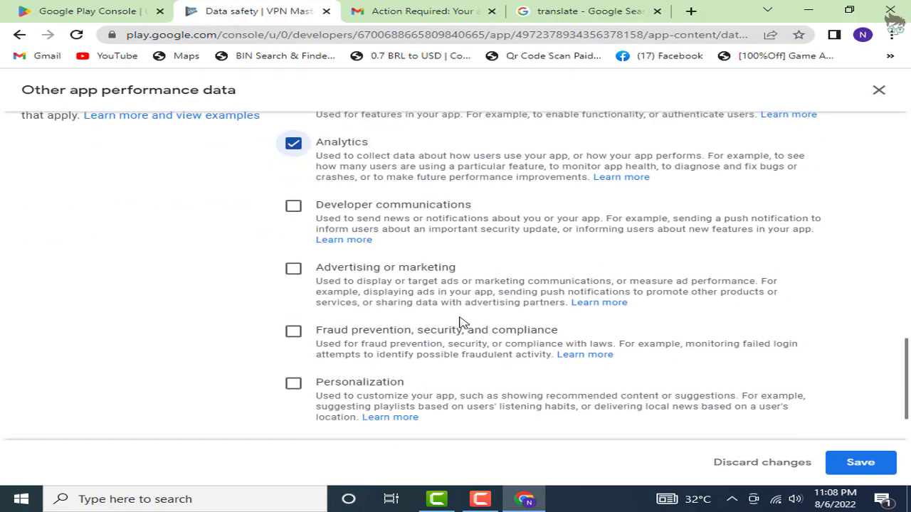
left_click(294, 270)
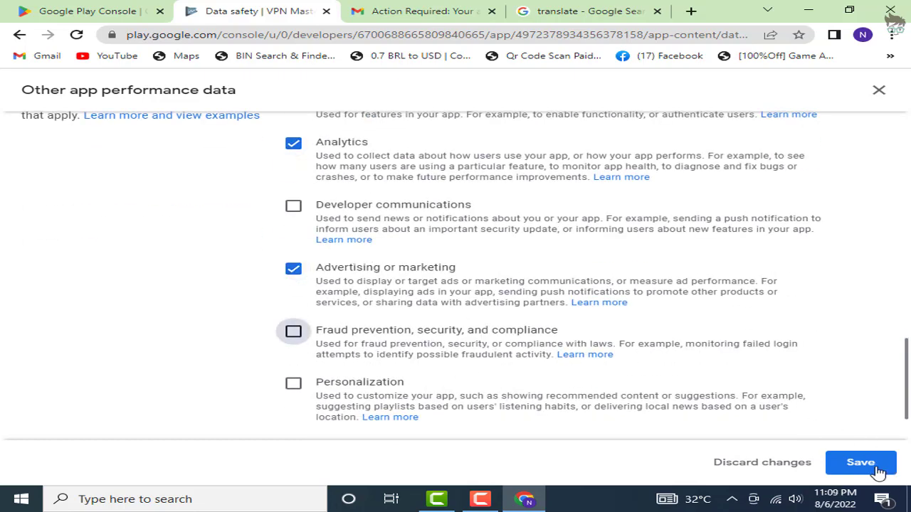
left_click(861, 463)
Expand the Device or other IDs section, open its questions and declare the data as both Collected and Shared.
scroll(591, 354, "down", 1)
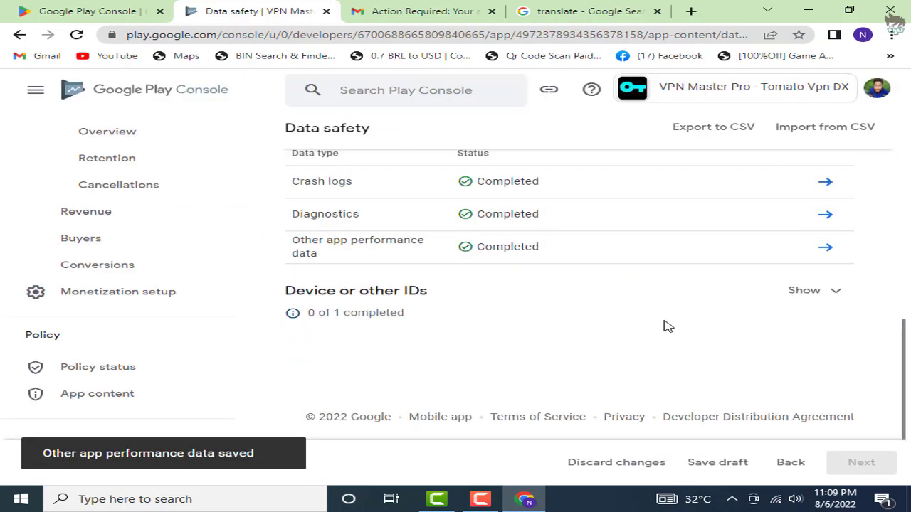
left_click_drag(293, 291, 606, 305)
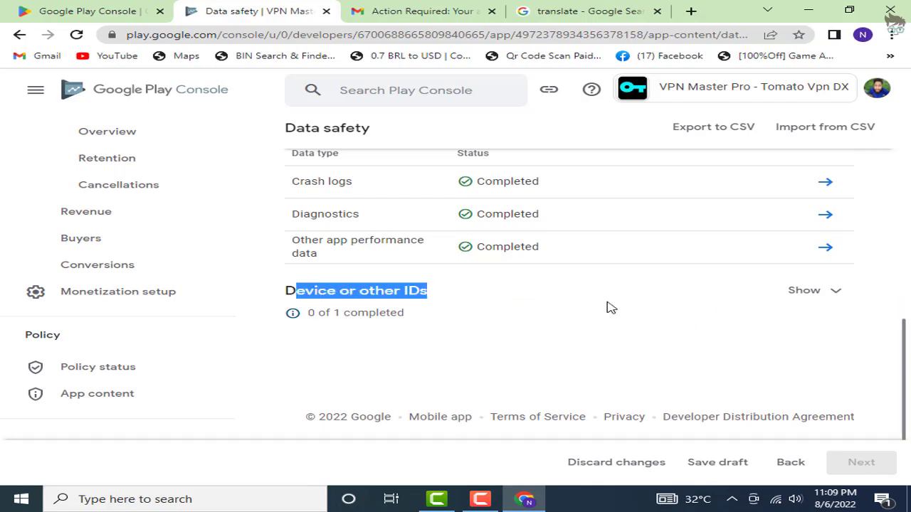
left_click(840, 291)
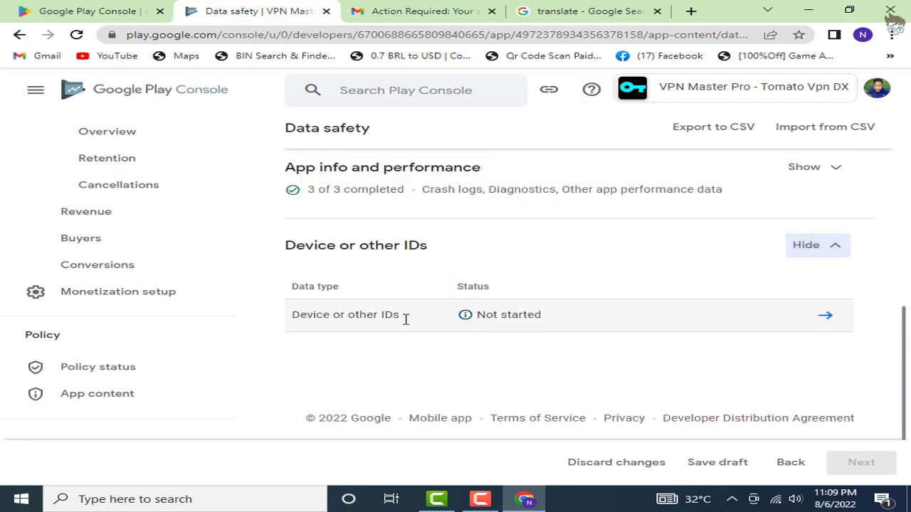
left_click(837, 321)
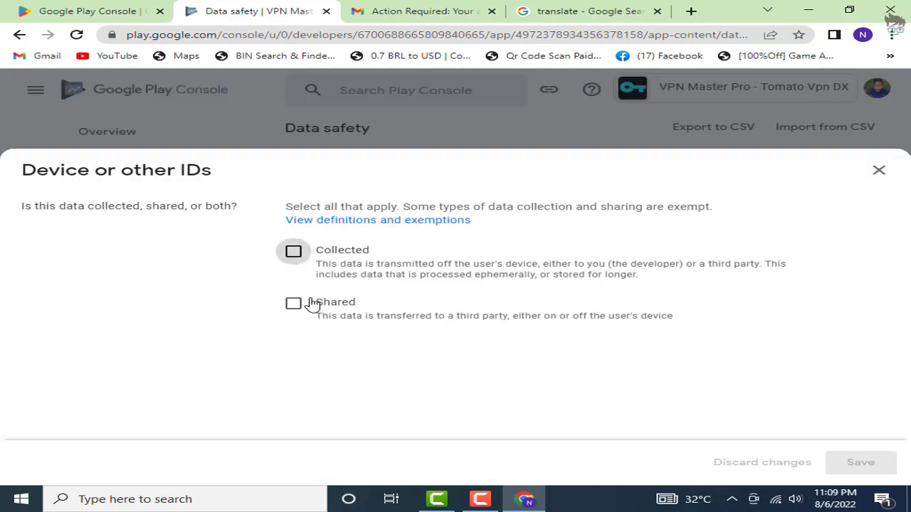
left_click(422, 297)
Answer that the collected device or other IDs are not processed ephemerally and that data collection is required.
scroll(422, 296, "down", 5)
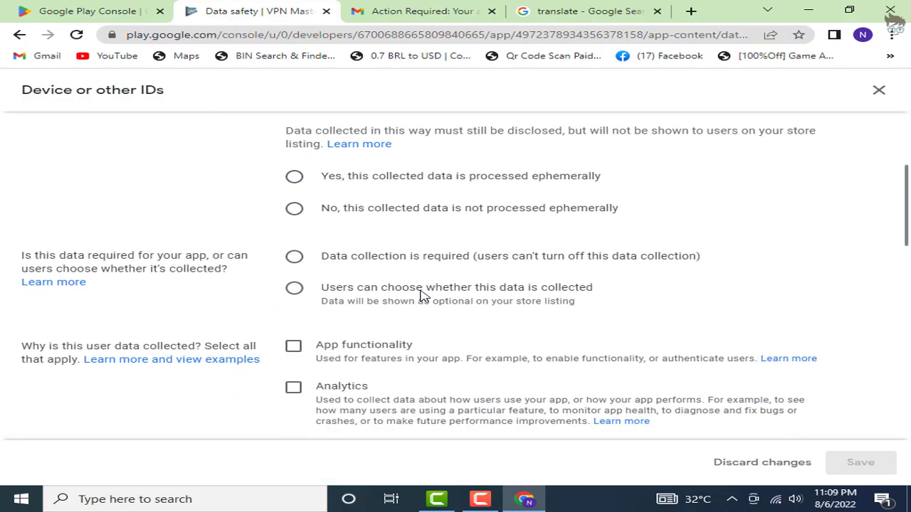
left_click(295, 208)
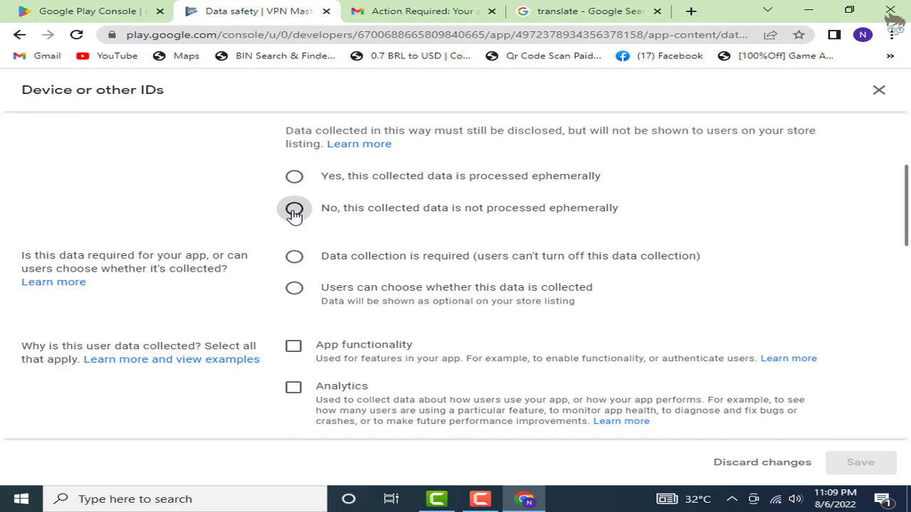
left_click(295, 258)
Select App functionality, Analytics, Advertising or marketing, and Fraud prevention, security, and compliance as the collection purposes for device or other IDs.
scroll(455, 289, "down", 2)
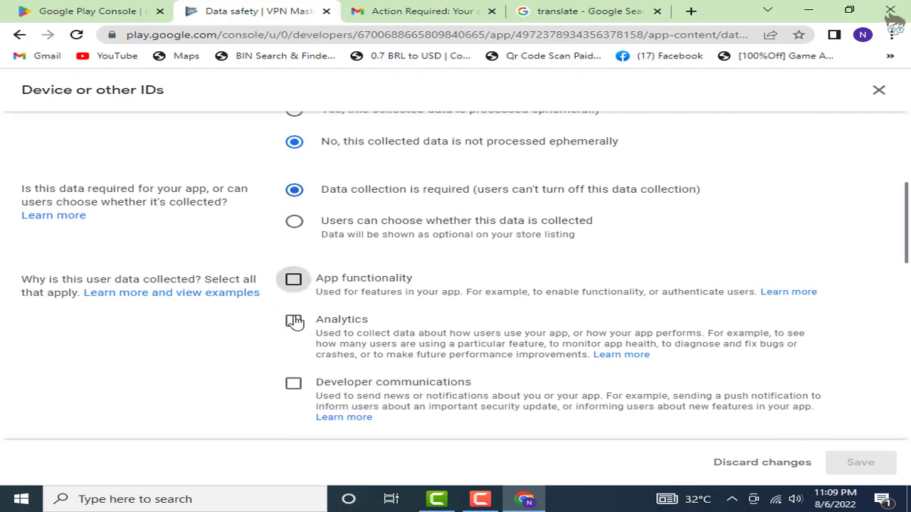
scroll(364, 304, "down", 1)
left_click(364, 304)
scroll(364, 305, "down", 3)
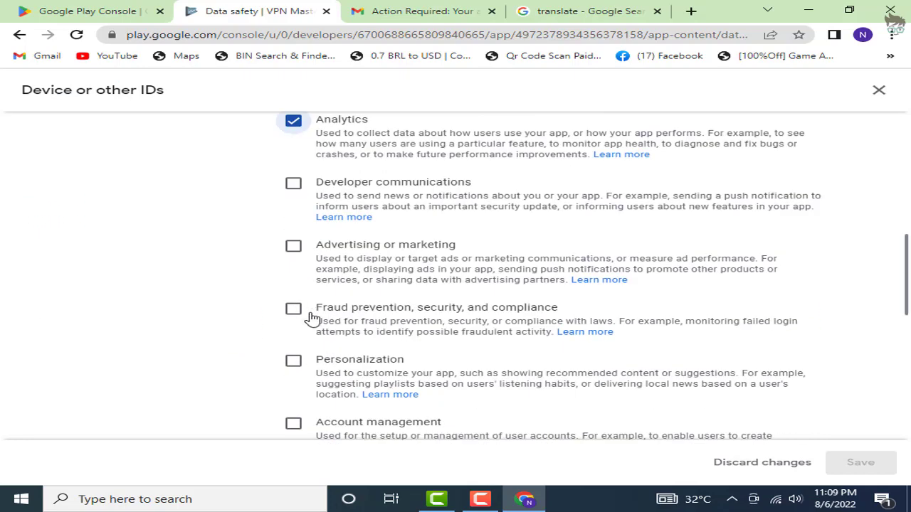
left_click(422, 299)
scroll(431, 209, "down", 2)
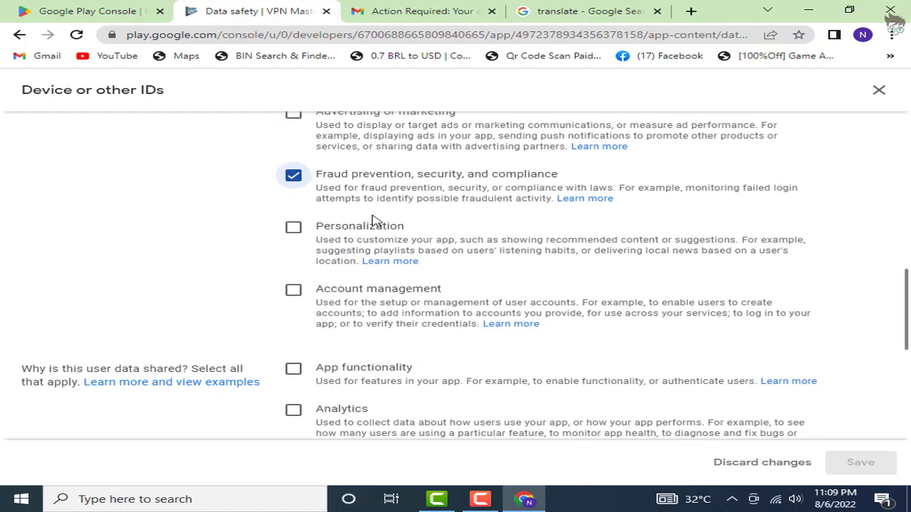
scroll(375, 221, "up", 2)
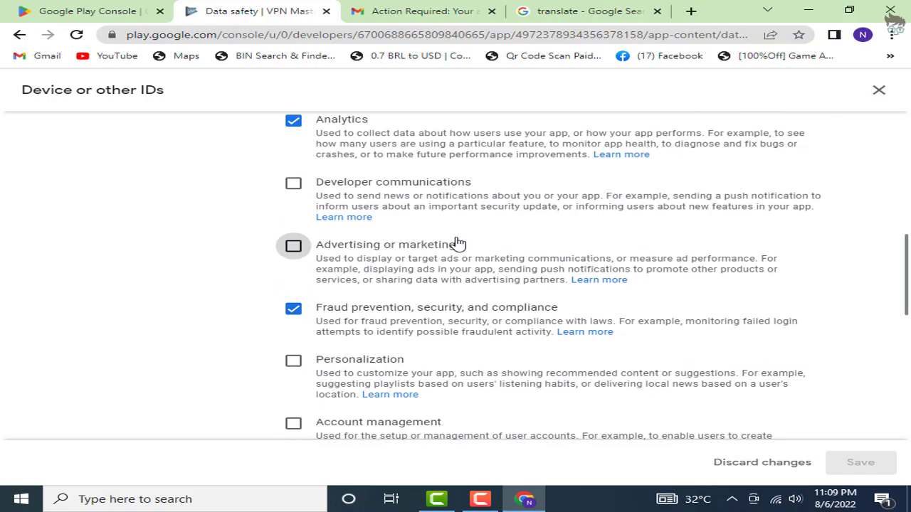
Select App functionality, Analytics, Advertising or marketing, and Fraud prevention, security, and compliance as sharing purposes for device or other IDs and save.
scroll(459, 244, "down", 4)
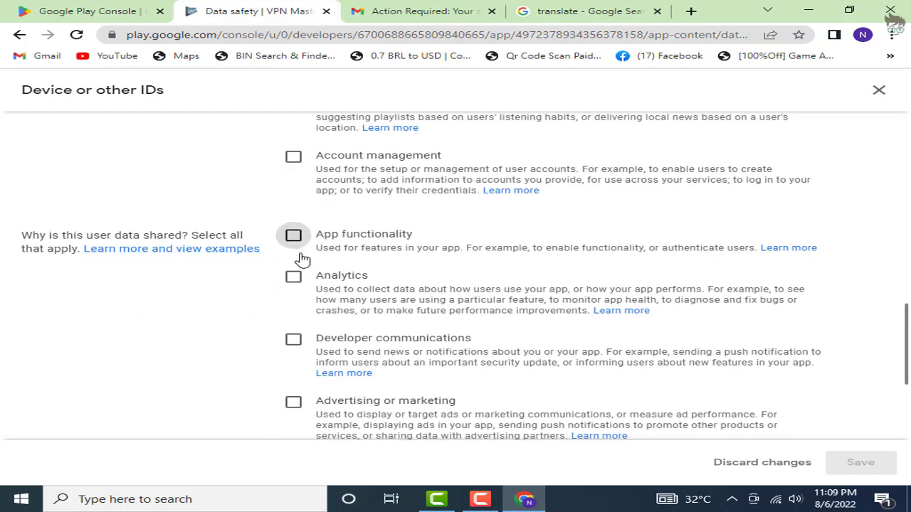
left_click(300, 253)
left_click(283, 279)
scroll(435, 325, "down", 1)
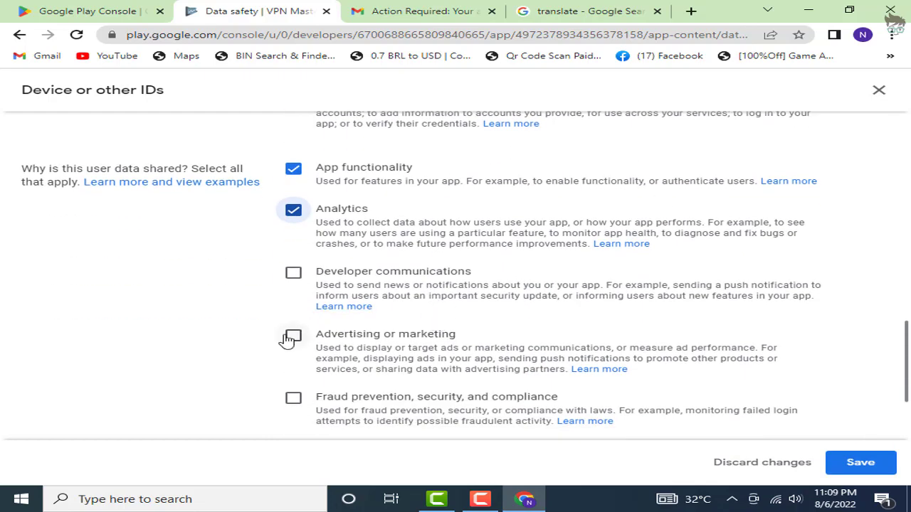
scroll(447, 305, "down", 2)
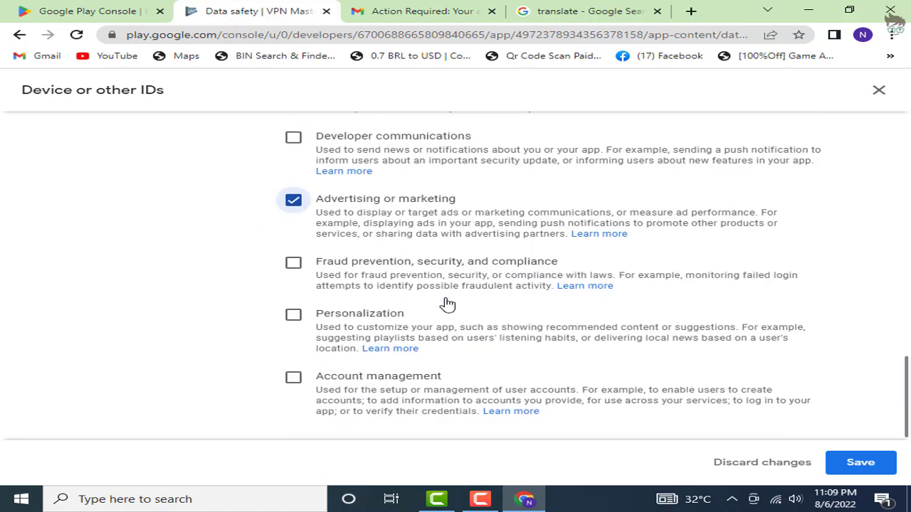
left_click(294, 263)
left_click(861, 461)
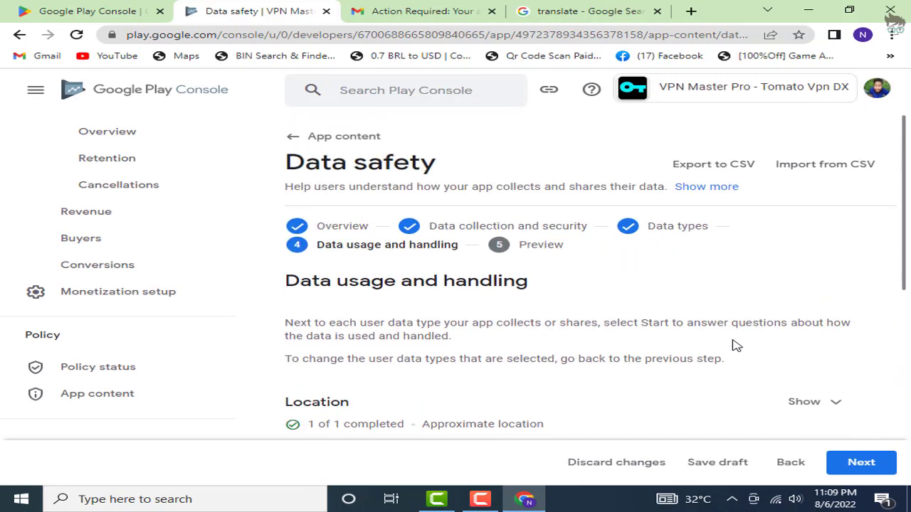
Review the store listing preview of the shared data, collected data and security practices, and submit the Data safety form.
left_click(878, 464)
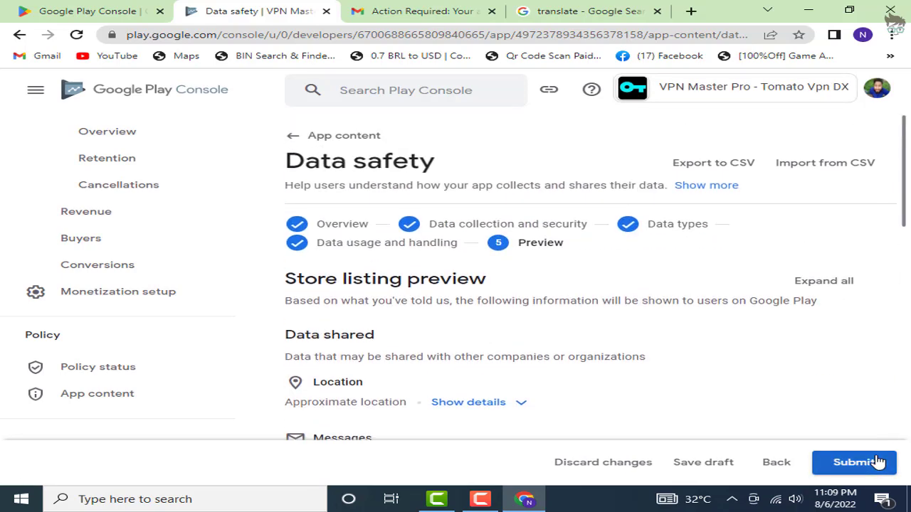
scroll(673, 351, "down", 3)
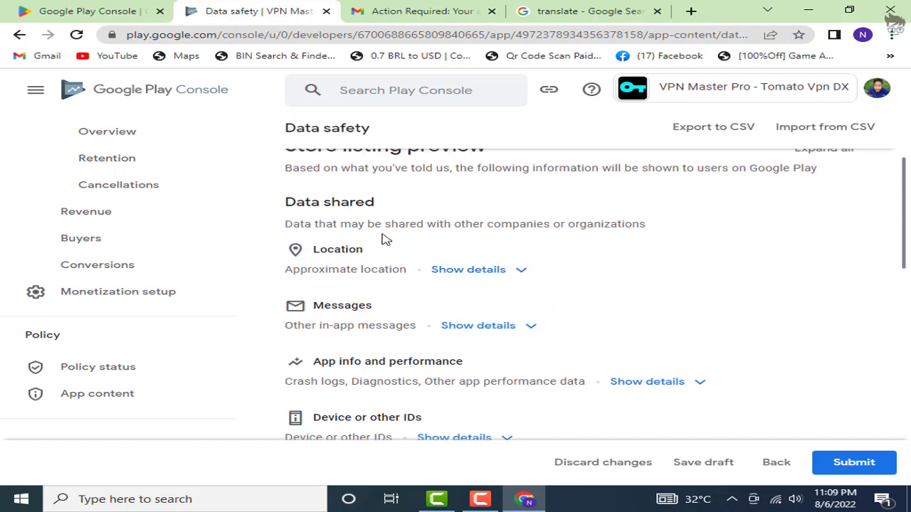
left_click_drag(308, 258, 370, 248)
left_click(405, 255)
scroll(359, 320, "down", 3)
scroll(359, 320, "up", 3)
scroll(565, 316, "down", 4)
scroll(566, 317, "down", 6)
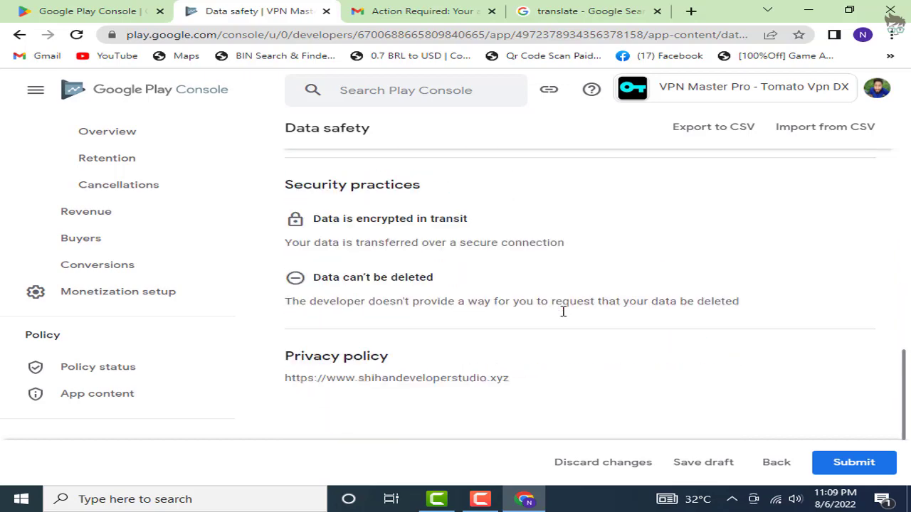
scroll(563, 313, "up", 1)
scroll(565, 315, "down", 2)
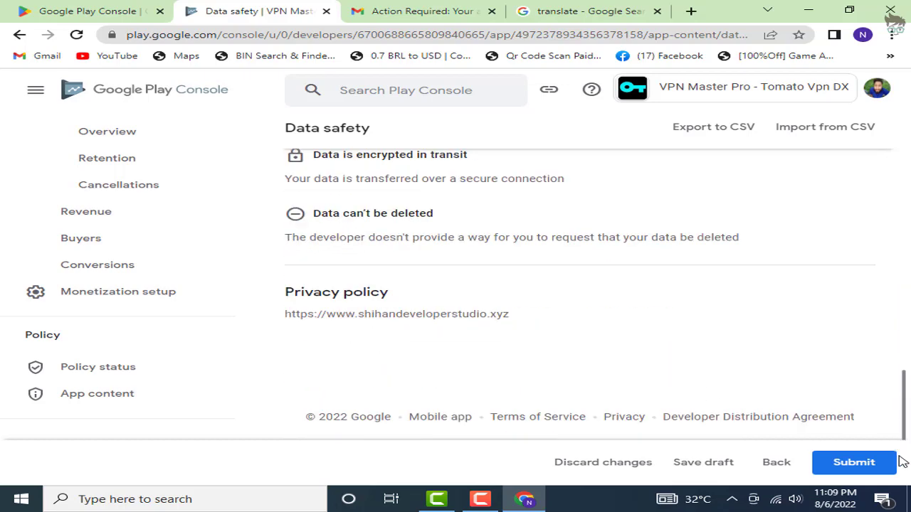
left_click(854, 463)
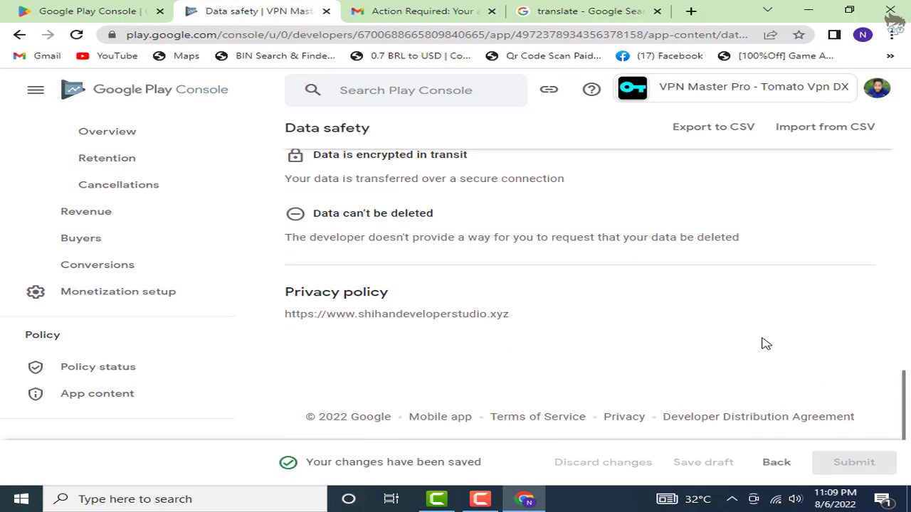
Export the submitted Data safety answers to a CSV file.
scroll(765, 344, "up", 5)
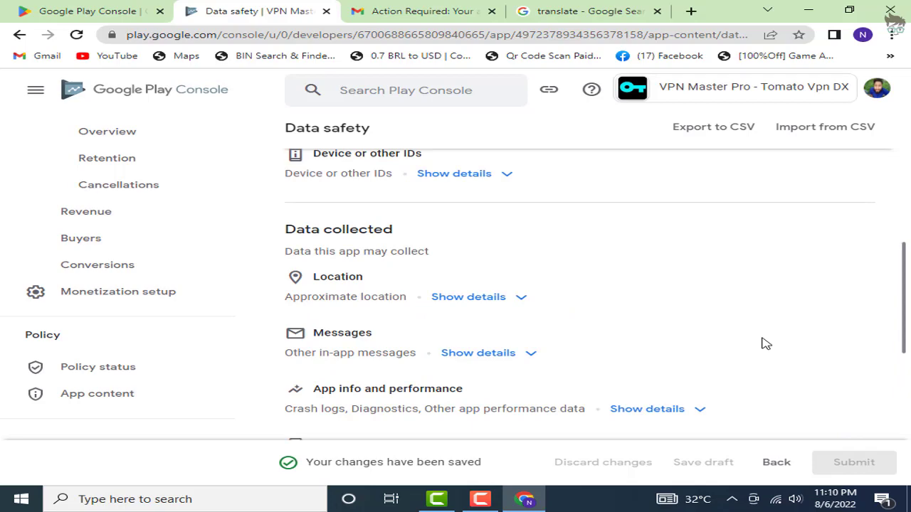
scroll(765, 344, "up", 6)
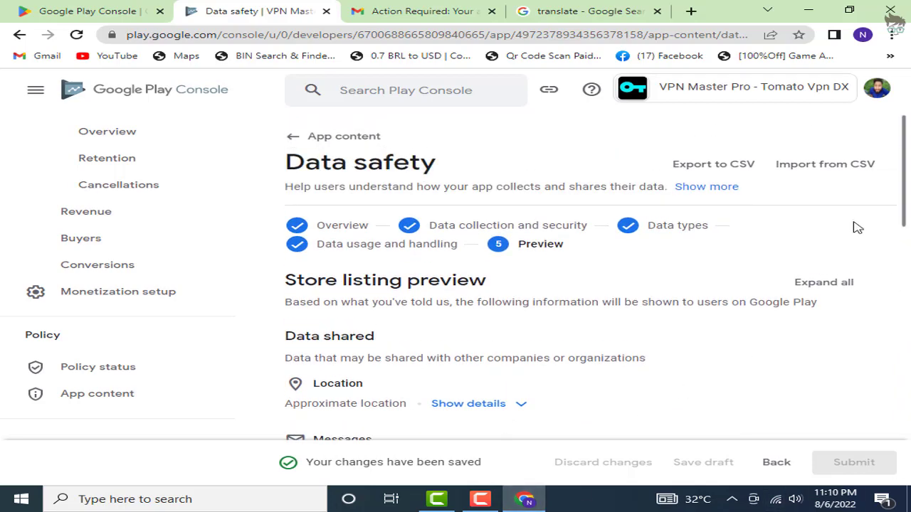
left_click(722, 166)
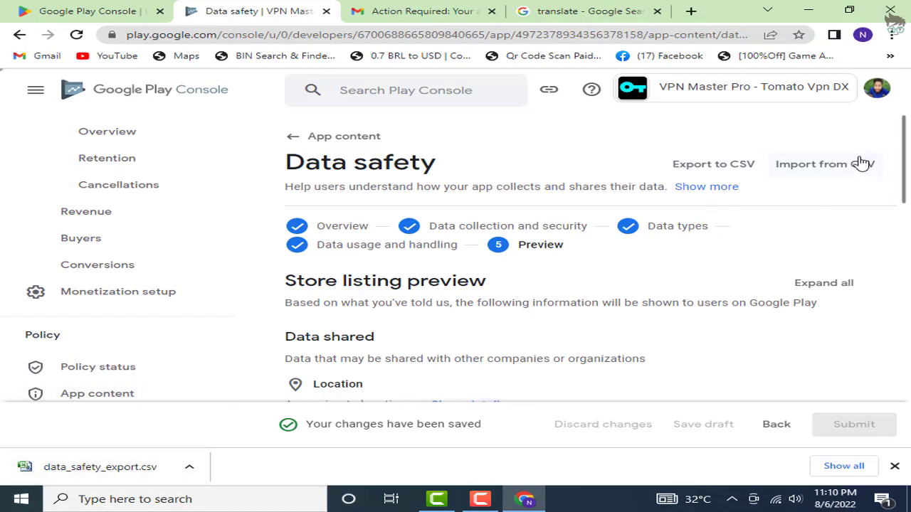
Return to the App content overview and start the outstanding Advertising ID declaration.
scroll(648, 302, "down", 3)
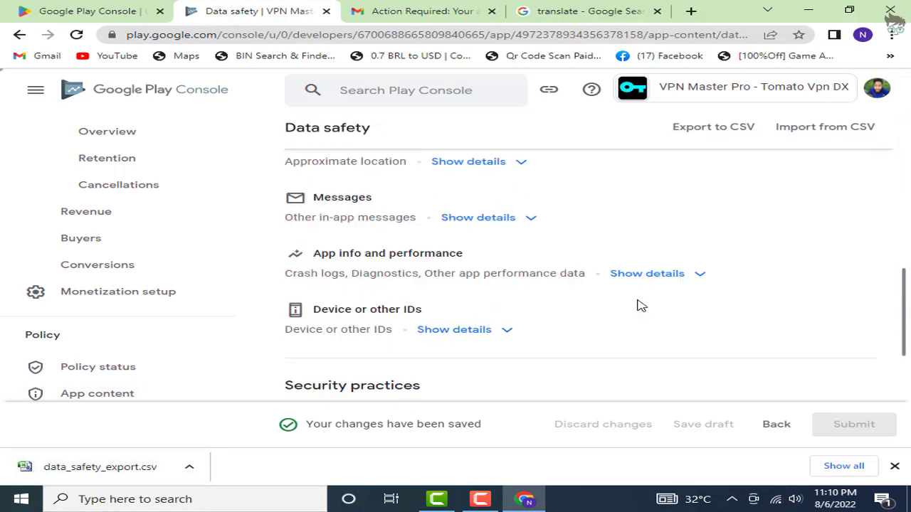
scroll(636, 305, "up", 3)
left_click(317, 140)
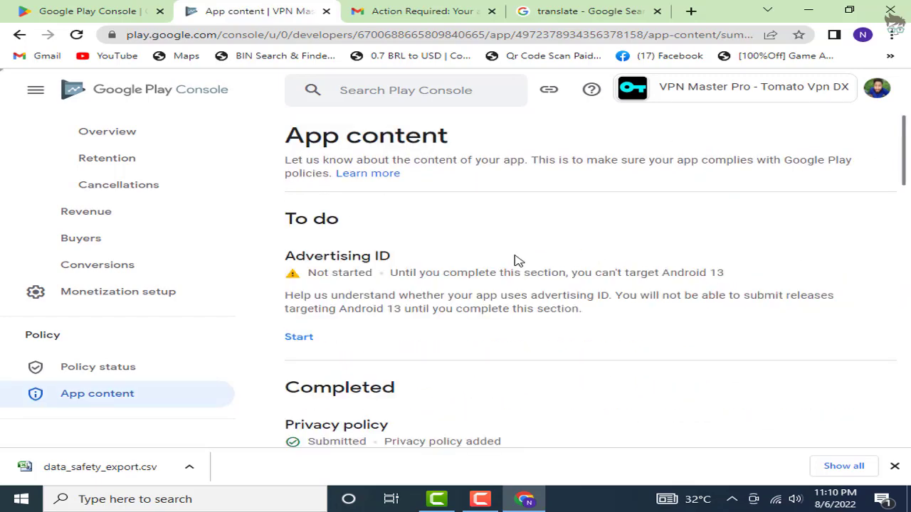
left_click_drag(294, 257, 421, 260)
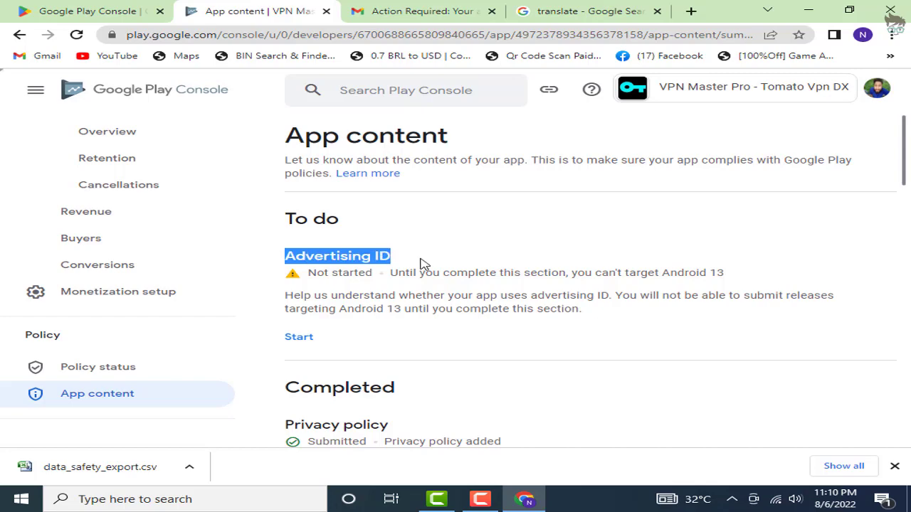
left_click(420, 261)
left_click(299, 337)
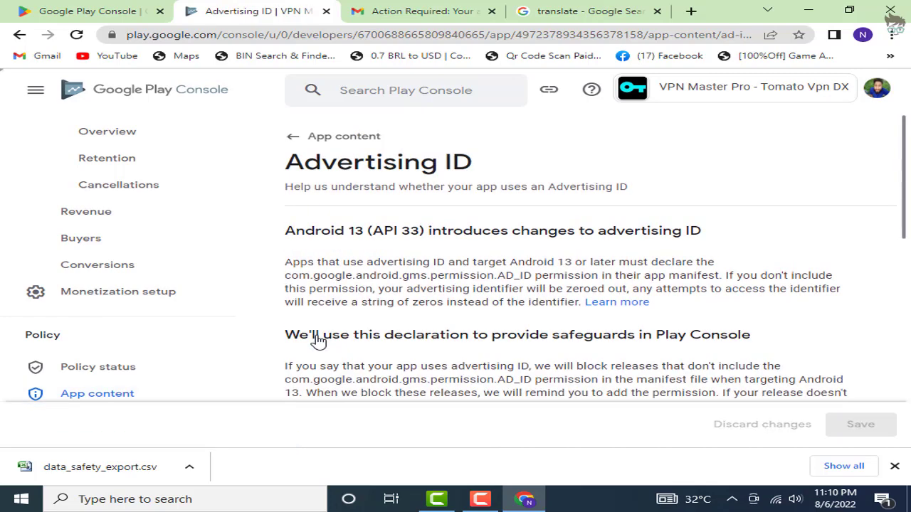
Read the notes on Android 13 advertising ID changes and the declaration requirement for releases targeting Android 13.
left_click_drag(299, 233, 383, 232)
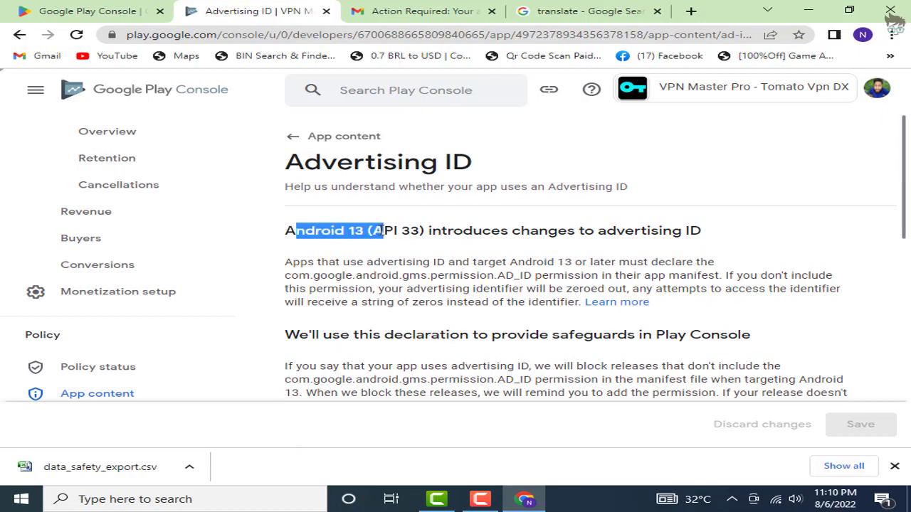
left_click(380, 230)
left_click_drag(444, 230, 588, 231)
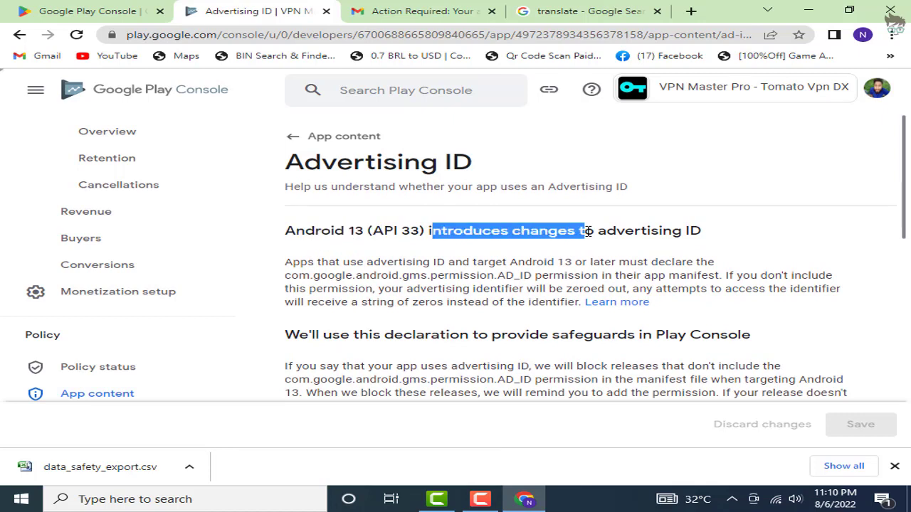
left_click(587, 231)
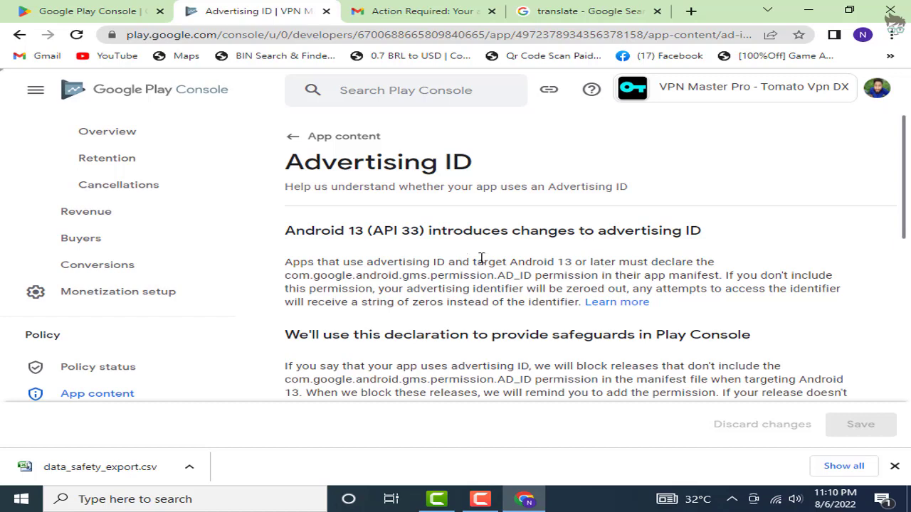
scroll(481, 258, "down", 5)
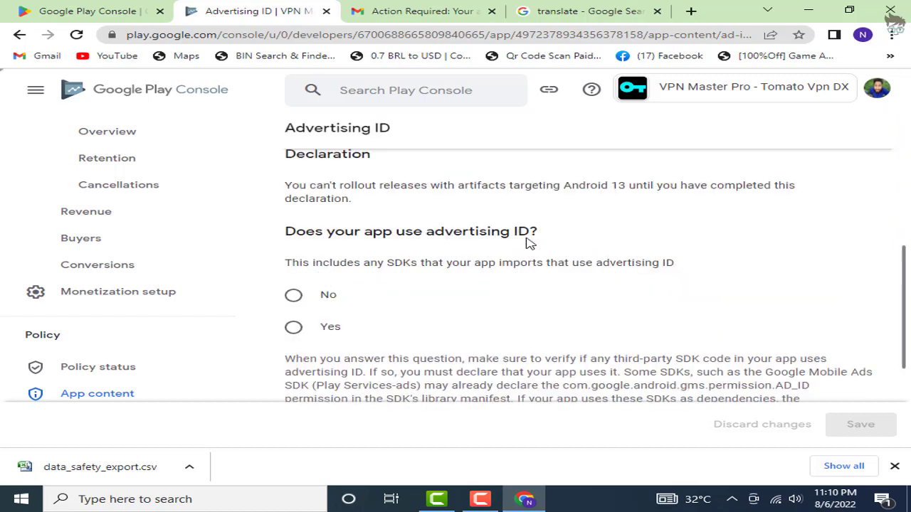
left_click_drag(562, 187, 687, 184)
left_click(687, 184)
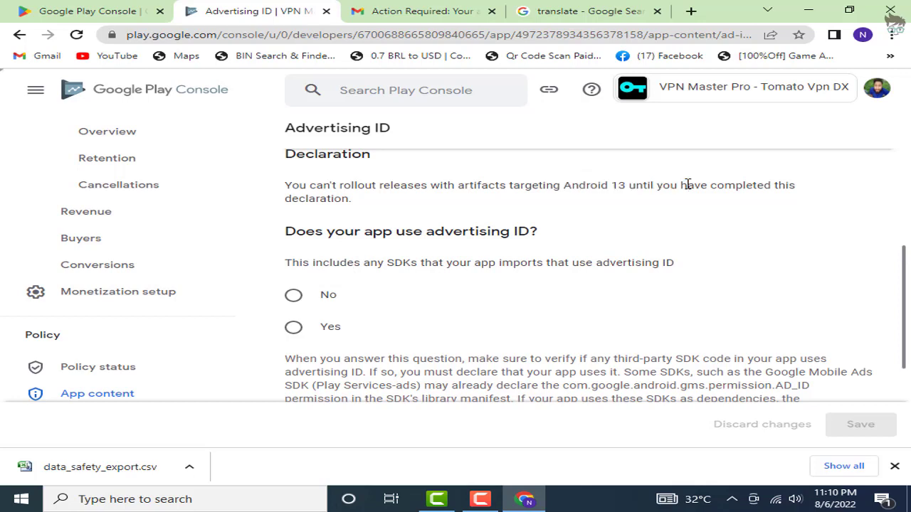
Try declaring that the app uses advertising ID for App functionality, Analytics, and Fraud prevention, security, and compliance.
left_click(298, 297)
scroll(440, 259, "down", 1)
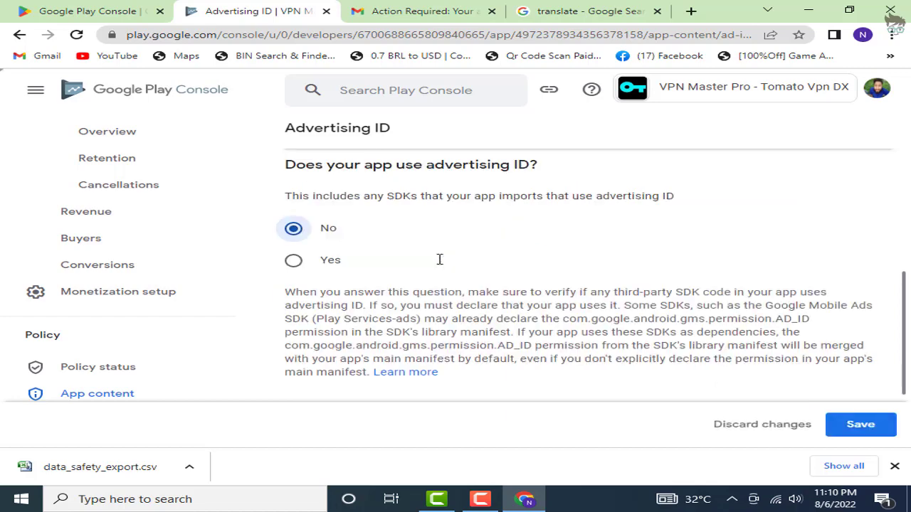
left_click(327, 262)
scroll(384, 277, "down", 3)
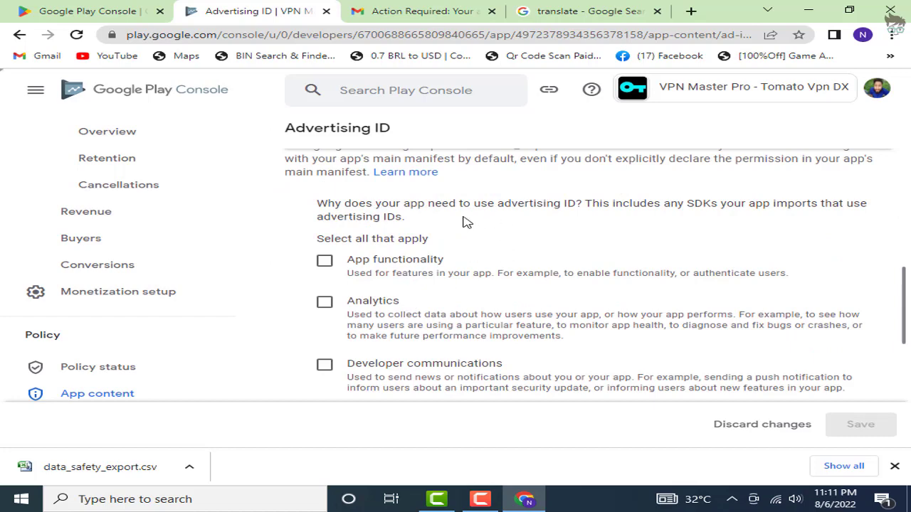
left_click(324, 261)
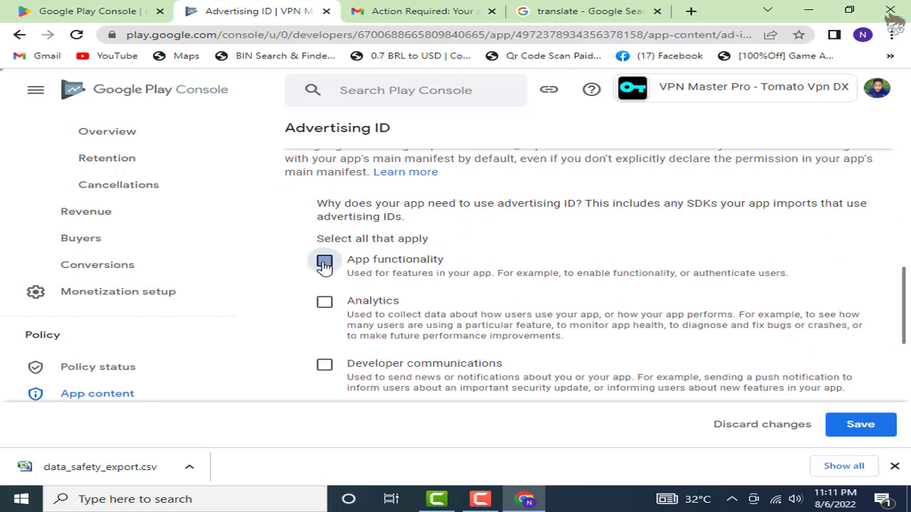
left_click(325, 303)
scroll(505, 281, "down", 2)
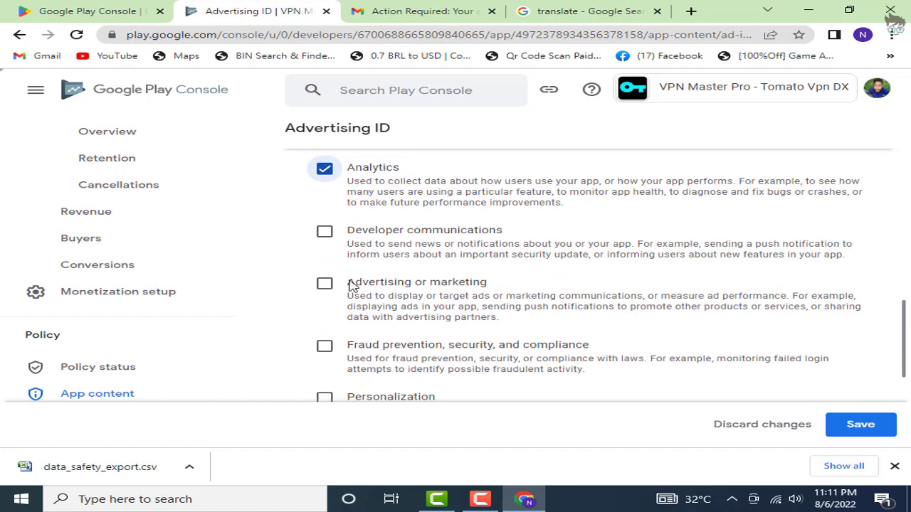
left_click(324, 345)
scroll(484, 320, "down", 2)
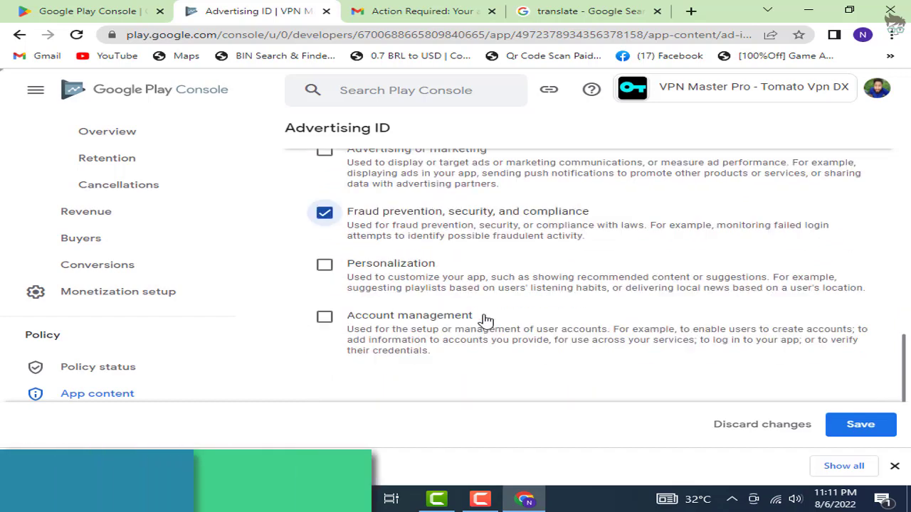
scroll(484, 320, "up", 2)
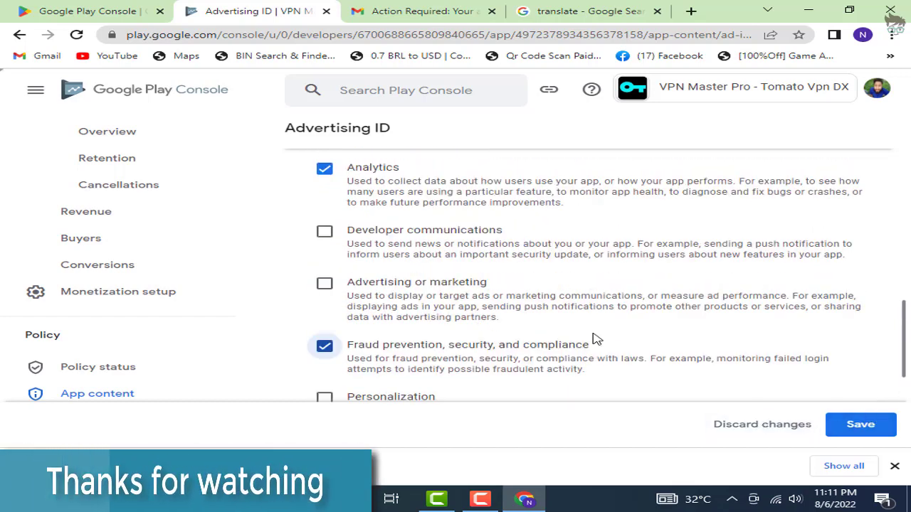
scroll(595, 339, "up", 3)
scroll(594, 333, "up", 3)
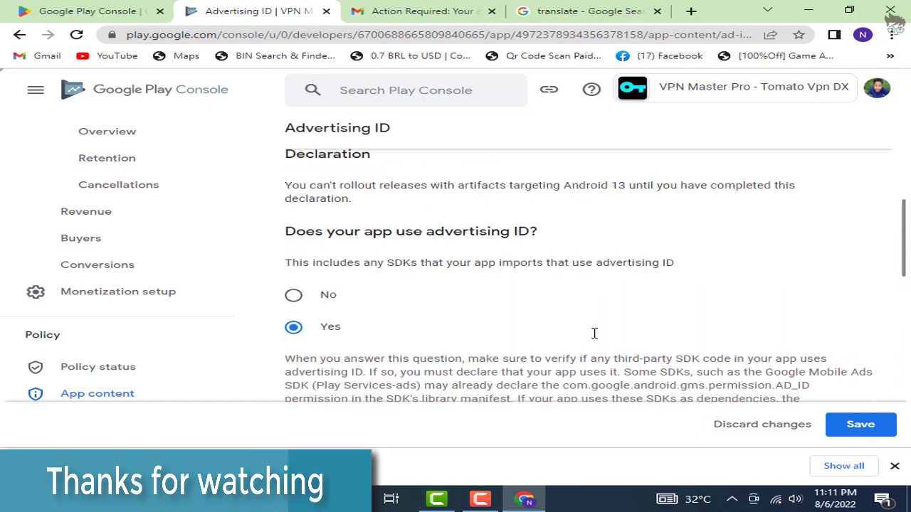
Answer No to whether the app uses advertising ID and save the declaration.
left_click(293, 294)
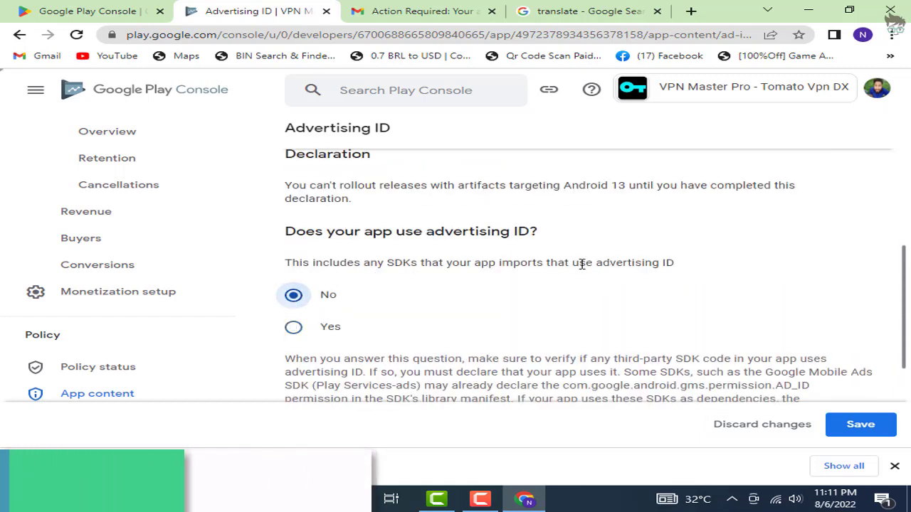
scroll(581, 264, "down", 5)
left_click(877, 424)
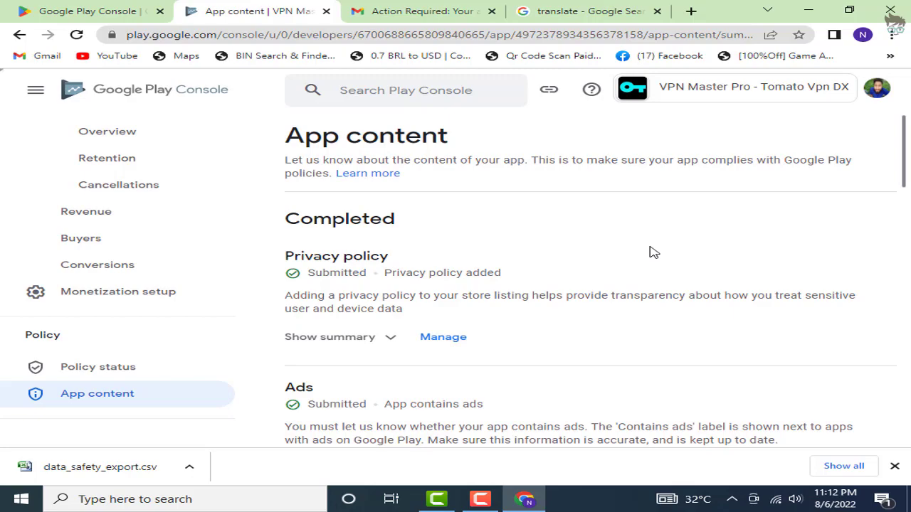
Examine the submission status of all declarations in the App content overview, including Data safety and Advertising ID.
scroll(653, 253, "down", 15)
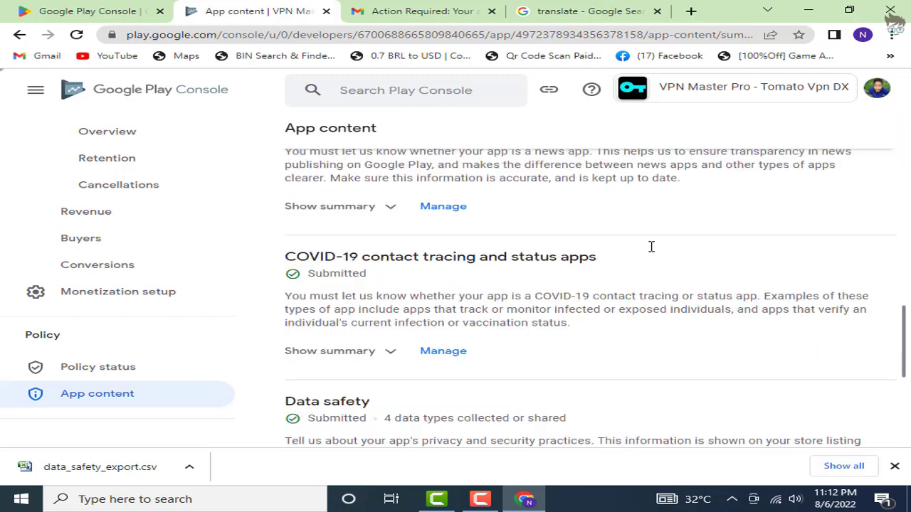
scroll(651, 246, "down", 5)
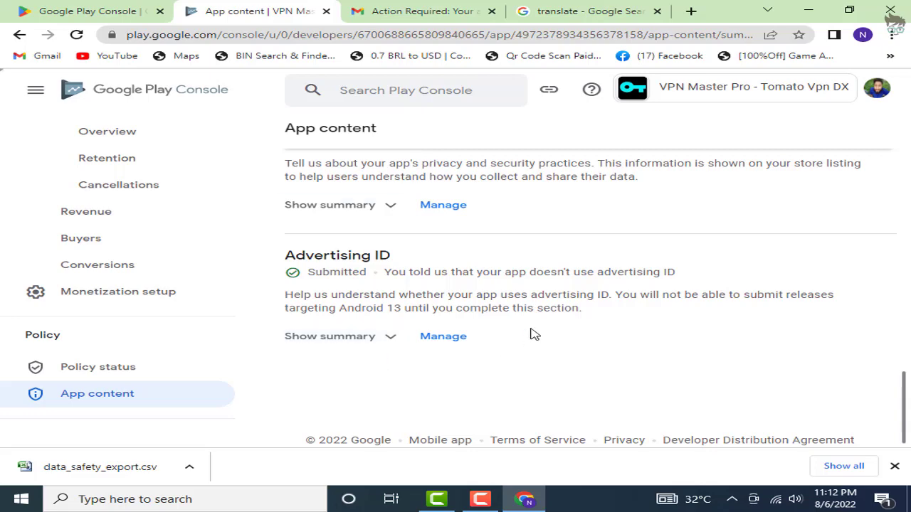
scroll(534, 335, "up", 20)
scroll(534, 334, "down", 5)
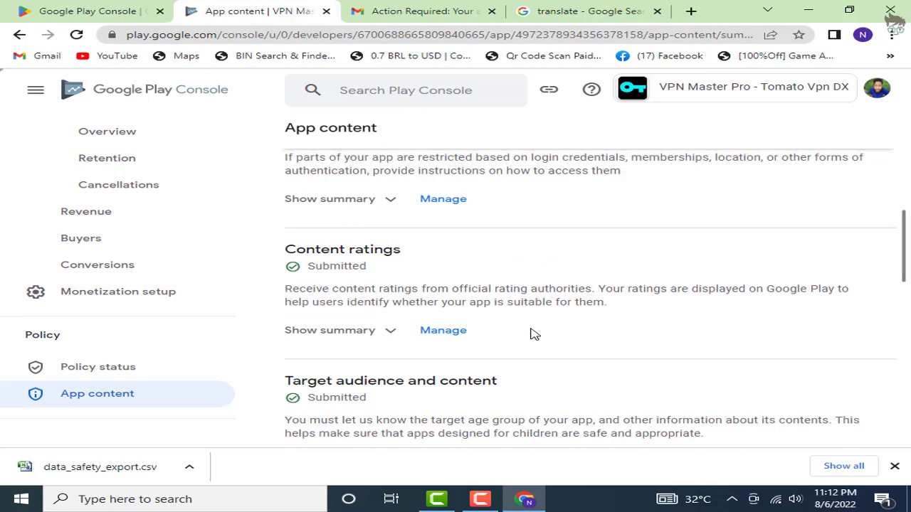
scroll(533, 334, "up", 5)
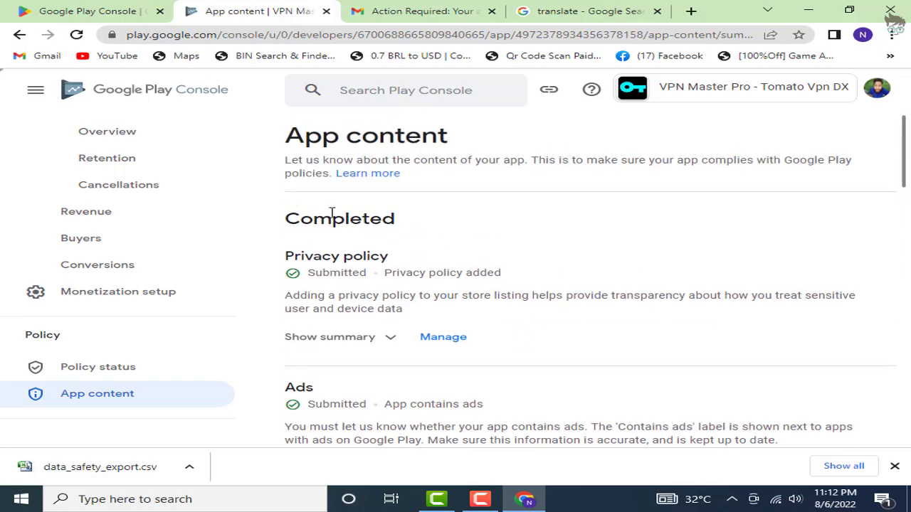
scroll(434, 257, "down", 9)
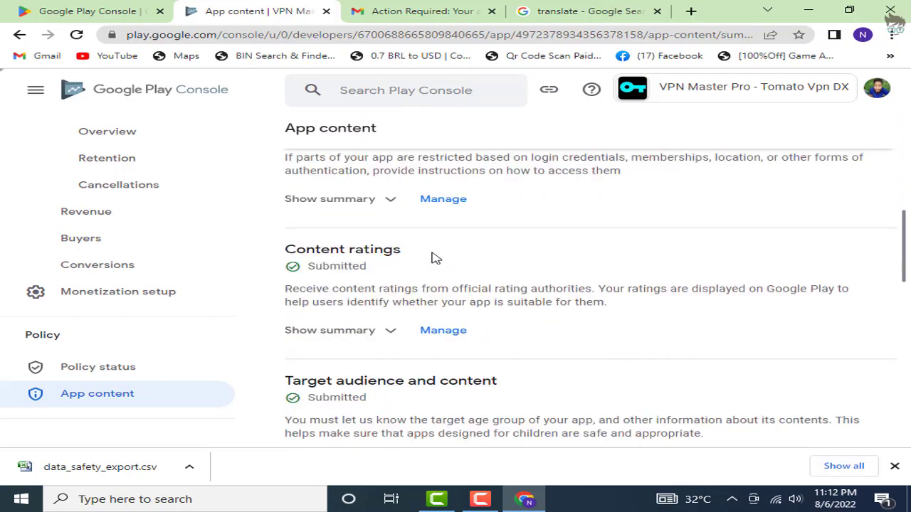
scroll(434, 258, "up", 10)
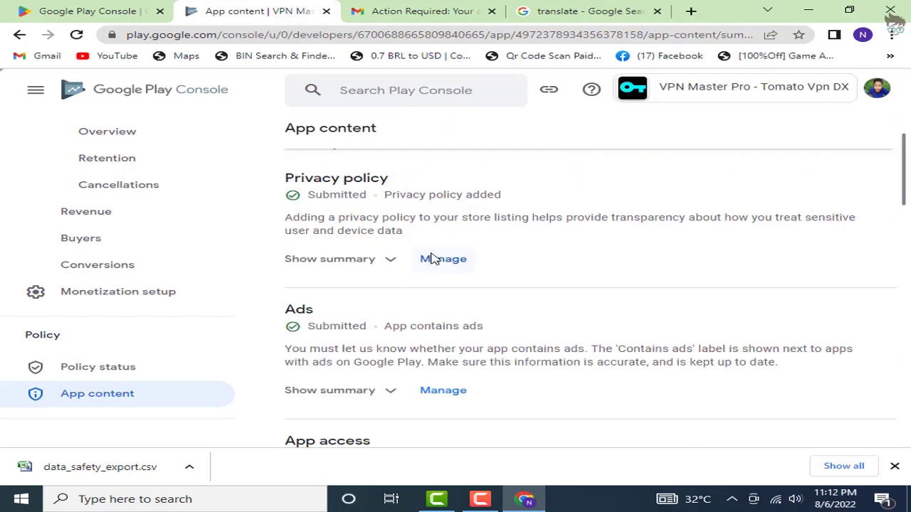